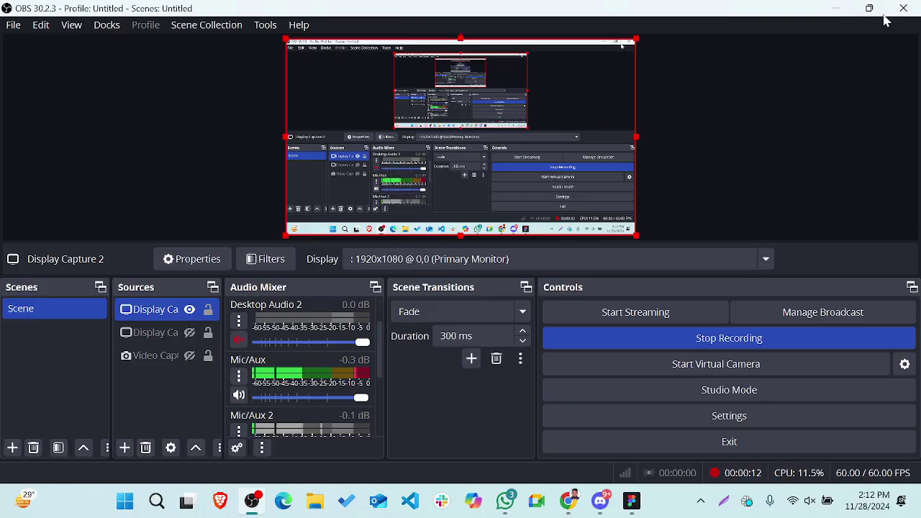
- Switch to the Figma design and inspect the promo bar and product tube group in the Aloe Care cream hero section
{"action": "left_click", "coordinate": [838, 10]}
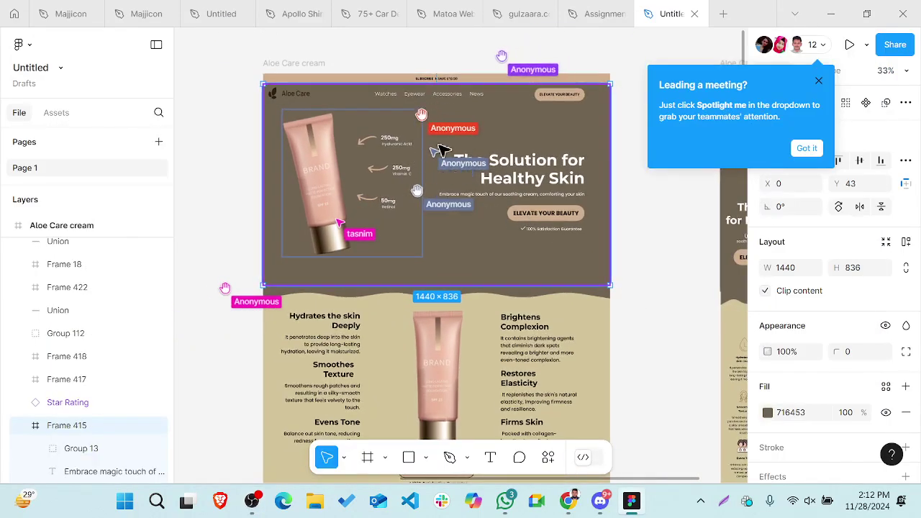
{"action": "scroll", "coordinate": [382, 117], "scroll_direction": "up", "scroll_amount": 3}
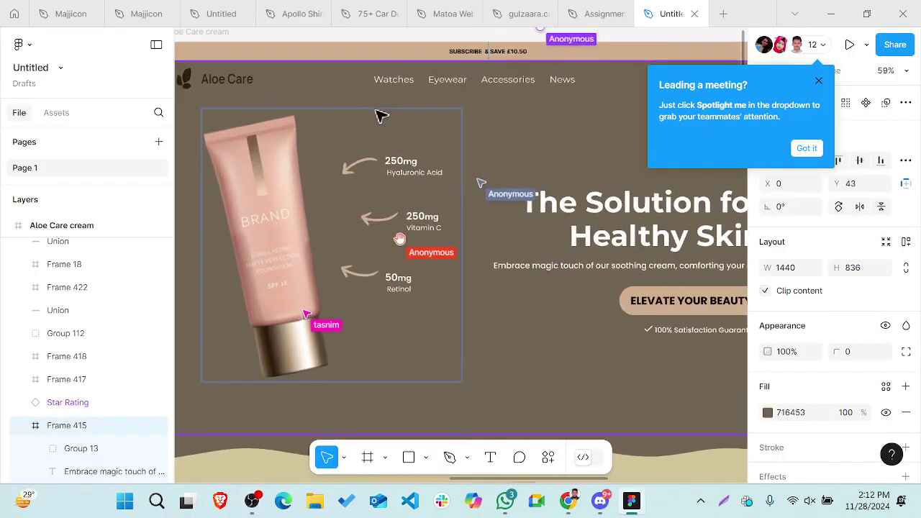
{"action": "left_click", "coordinate": [539, 53]}
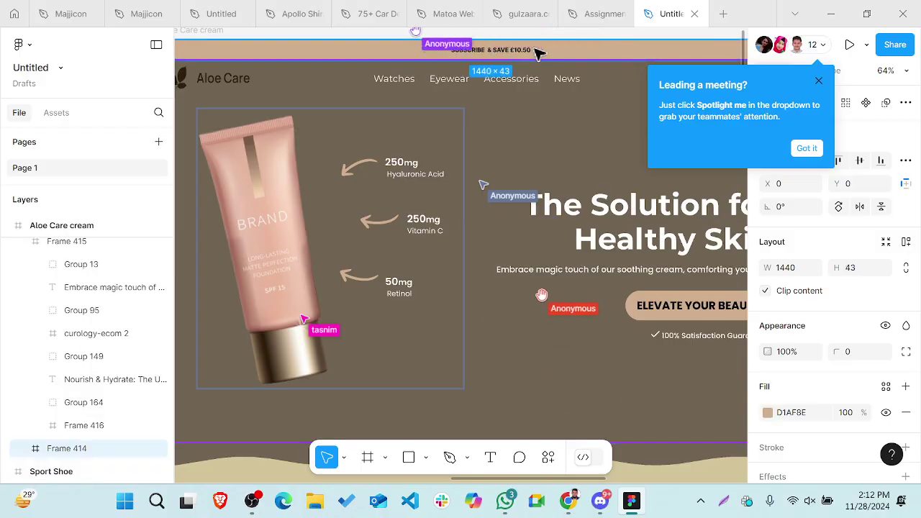
{"action": "scroll", "coordinate": [434, 95], "scroll_direction": "down", "scroll_amount": 2}
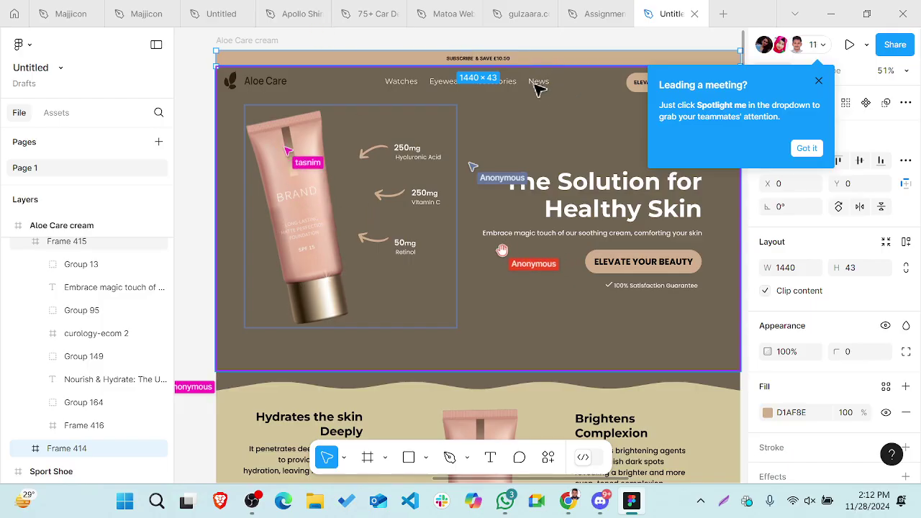
{"action": "left_click", "coordinate": [351, 177]}
{"action": "left_click", "coordinate": [369, 180]}
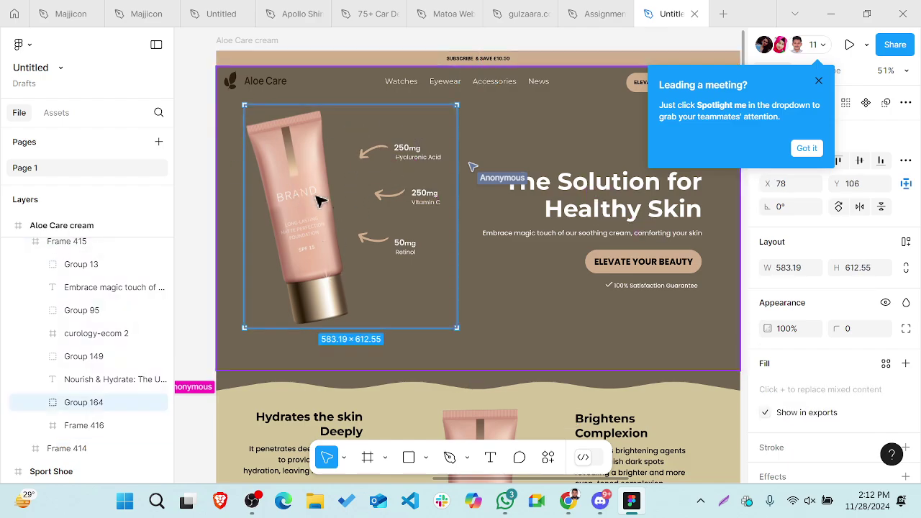
{"action": "scroll", "coordinate": [325, 207], "scroll_direction": "right", "scroll_amount": 3}
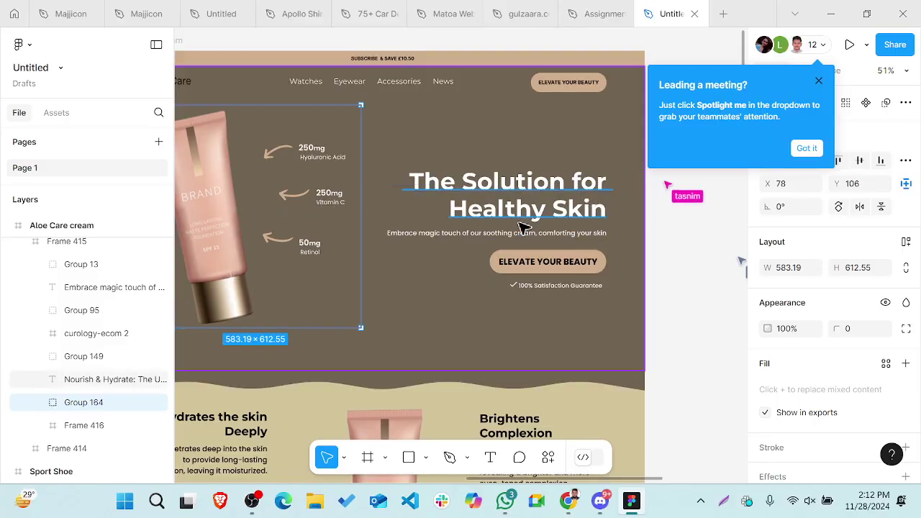
- Inspect the hero headline, subtitle, call-to-action button, guarantee line and section frame, and dismiss the meeting spotlight tip
{"action": "left_click", "coordinate": [552, 205]}
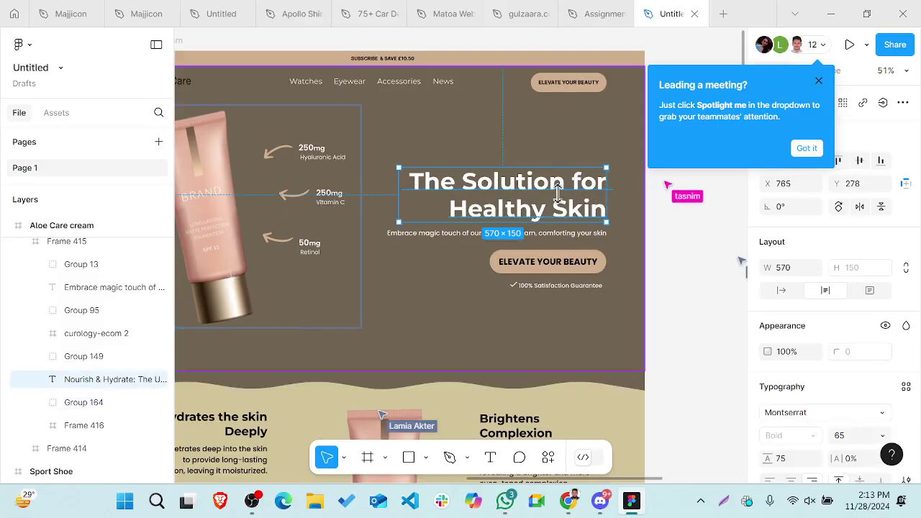
{"action": "left_click", "coordinate": [562, 234]}
{"action": "left_click", "coordinate": [544, 266]}
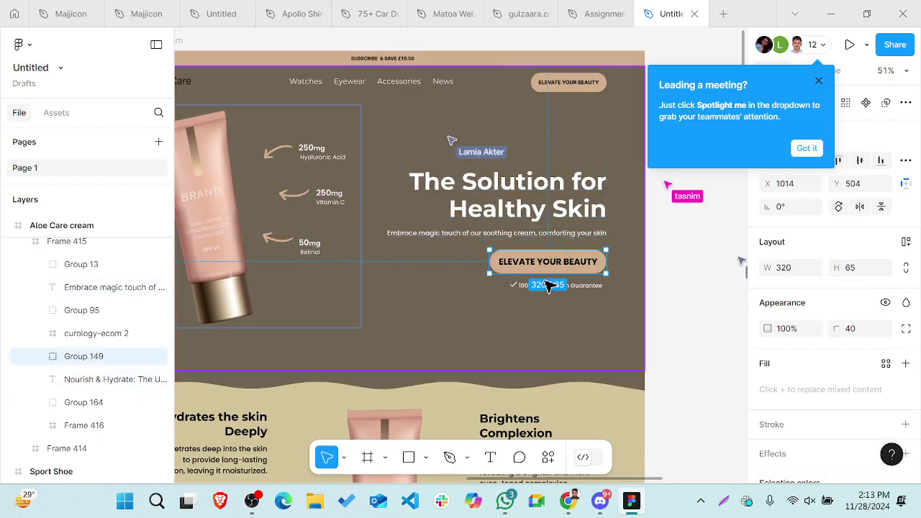
{"action": "left_click", "coordinate": [574, 286]}
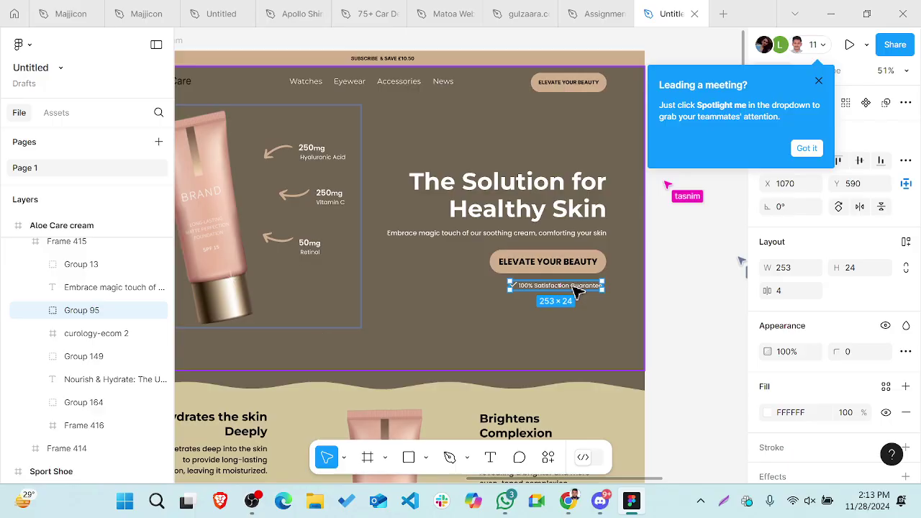
{"action": "scroll", "coordinate": [467, 239], "scroll_direction": "down", "scroll_amount": 3}
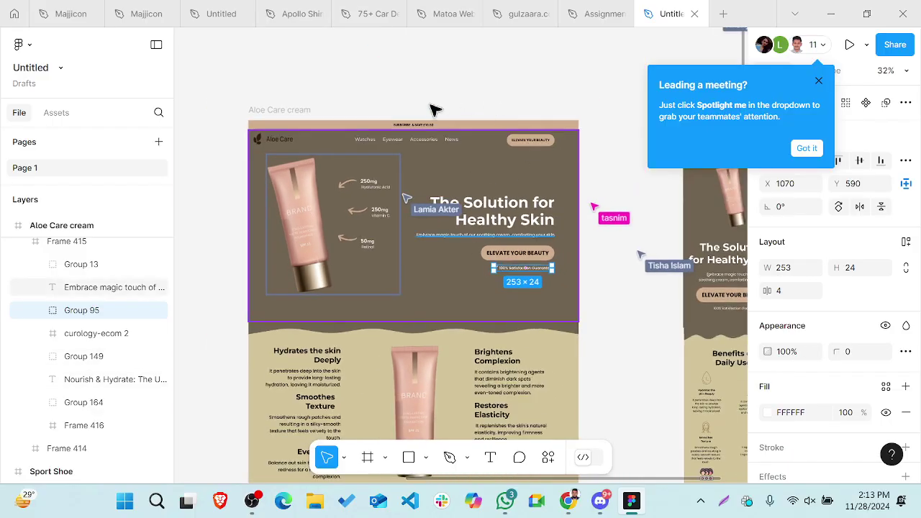
{"action": "left_click", "coordinate": [441, 290]}
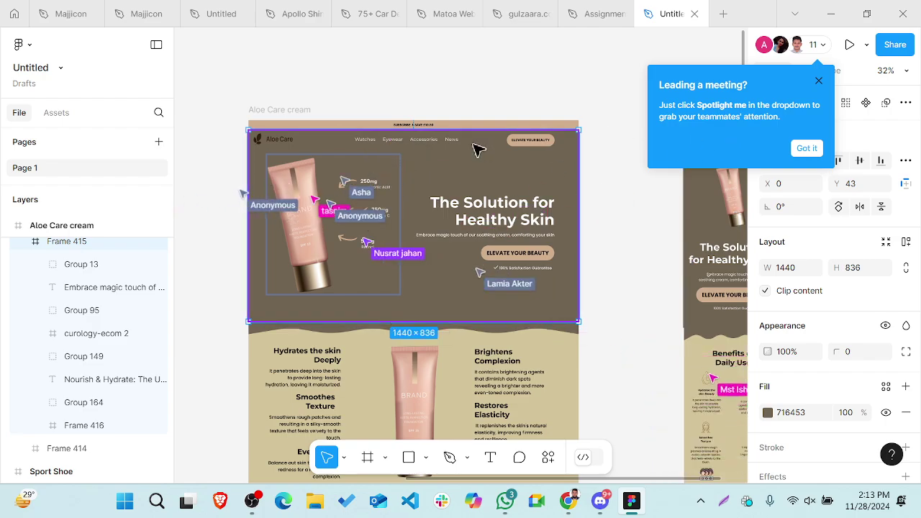
{"action": "left_click", "coordinate": [817, 146]}
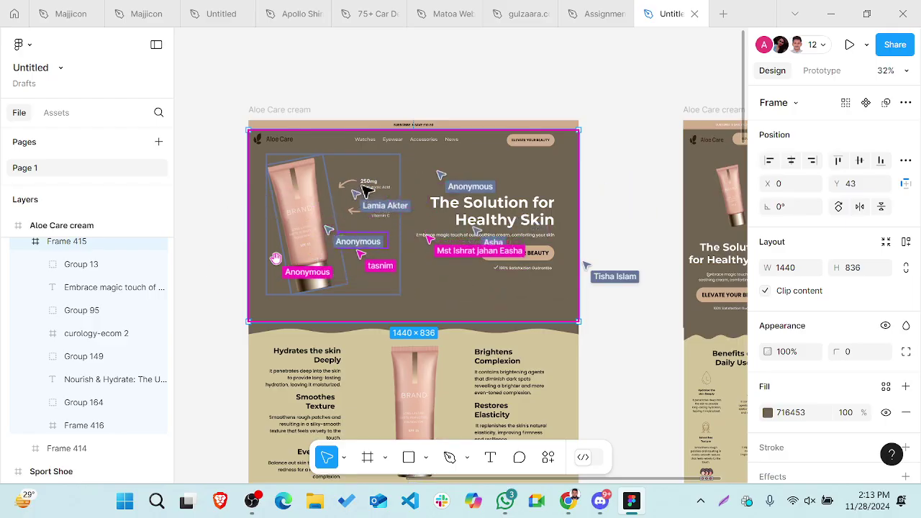
- Select the hero's product tube group with its arrows and show its export preview
{"action": "left_click", "coordinate": [366, 188]}
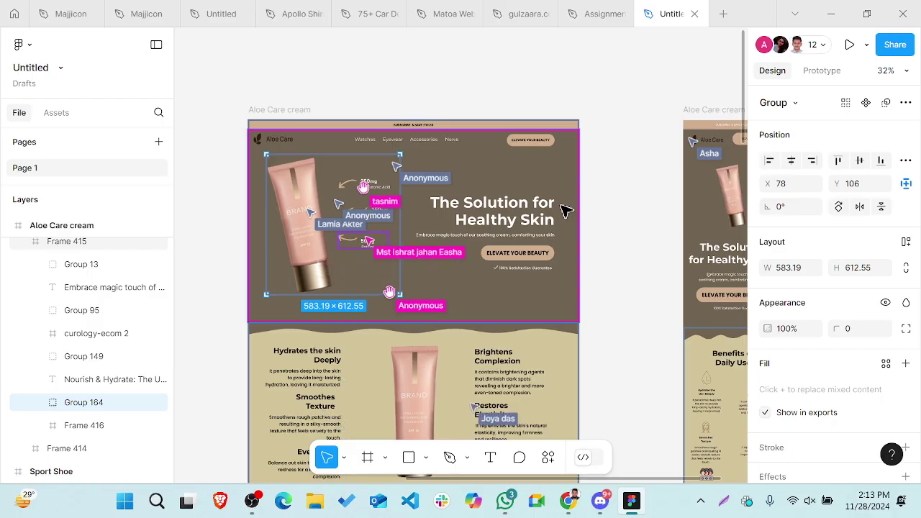
{"action": "scroll", "coordinate": [830, 328], "scroll_direction": "down", "scroll_amount": 3}
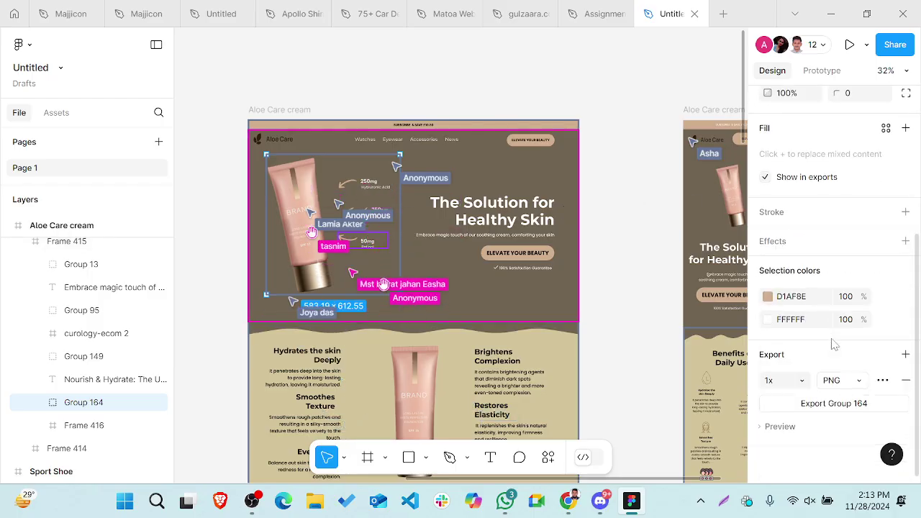
{"action": "left_click", "coordinate": [765, 428]}
{"action": "scroll", "coordinate": [828, 360], "scroll_direction": "down", "scroll_amount": 3}
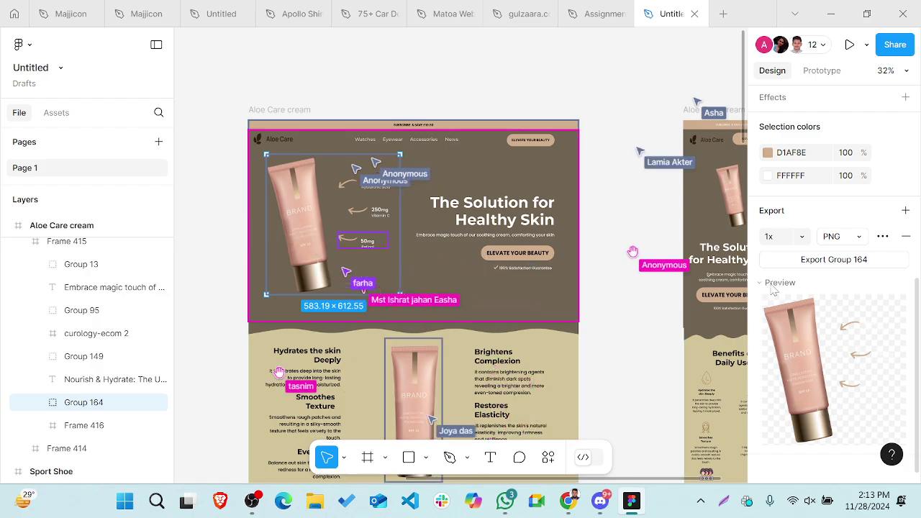
{"action": "left_click", "coordinate": [844, 260]}
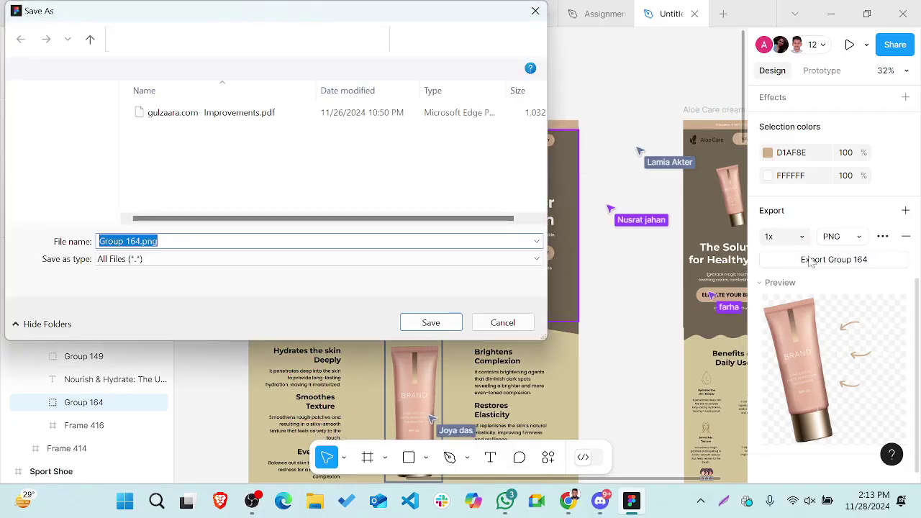
{"action": "scroll", "coordinate": [120, 218], "scroll_direction": "down", "scroll_amount": 5}
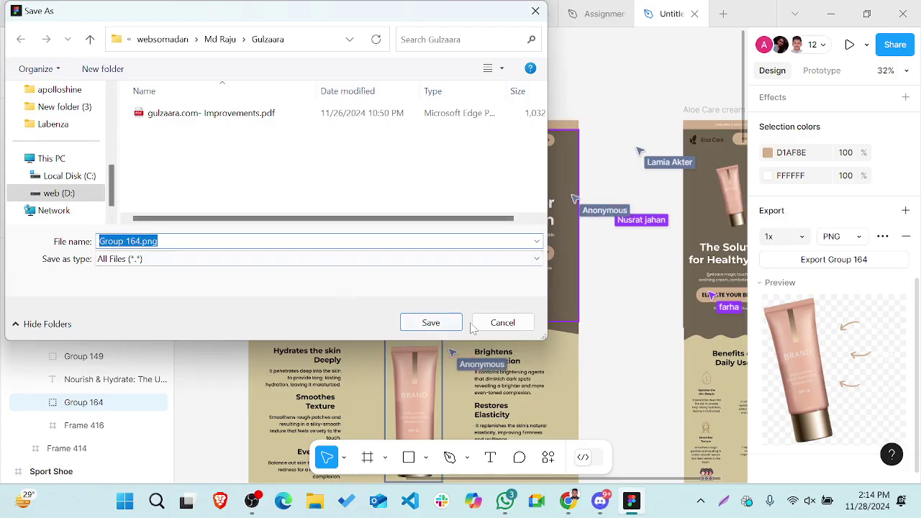
{"action": "left_click", "coordinate": [503, 323]}
- Examine the desktop and mobile hero layouts, then inspect the desktop hero's subtitle, call-to-action button, wavy divider and background frame
{"action": "scroll", "coordinate": [398, 206], "scroll_direction": "down", "scroll_amount": 1}
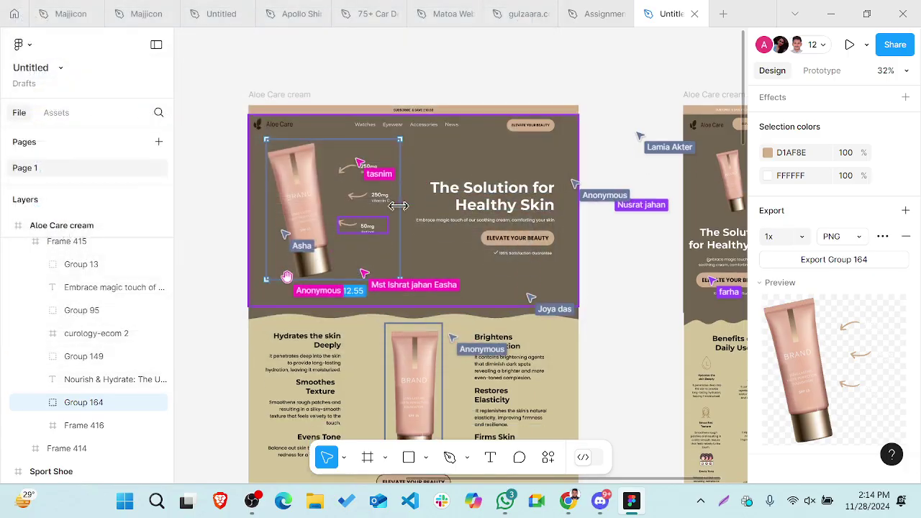
{"action": "scroll", "coordinate": [400, 209], "scroll_direction": "right", "scroll_amount": 2}
{"action": "scroll", "coordinate": [401, 211], "scroll_direction": "down", "scroll_amount": 4}
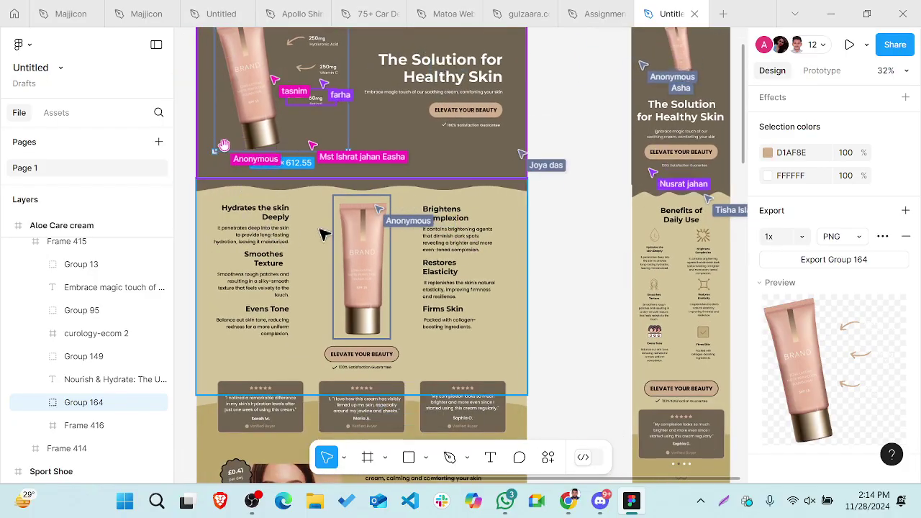
{"action": "scroll", "coordinate": [335, 223], "scroll_direction": "up", "scroll_amount": 3}
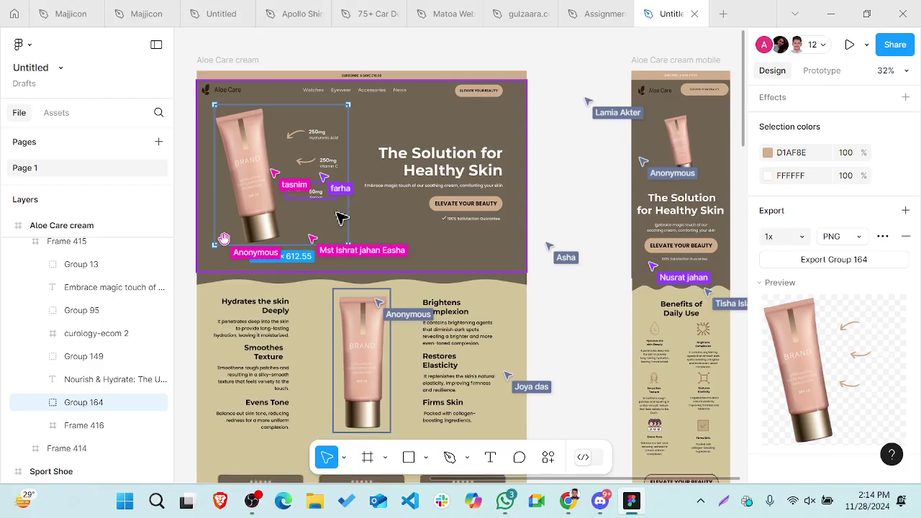
{"action": "scroll", "coordinate": [342, 218], "scroll_direction": "left", "scroll_amount": 2}
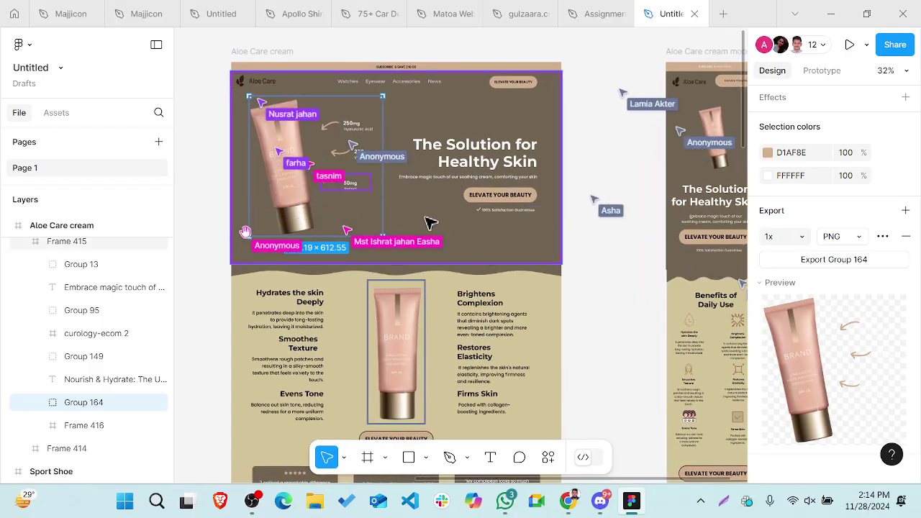
{"action": "scroll", "coordinate": [431, 222], "scroll_direction": "down", "scroll_amount": 2}
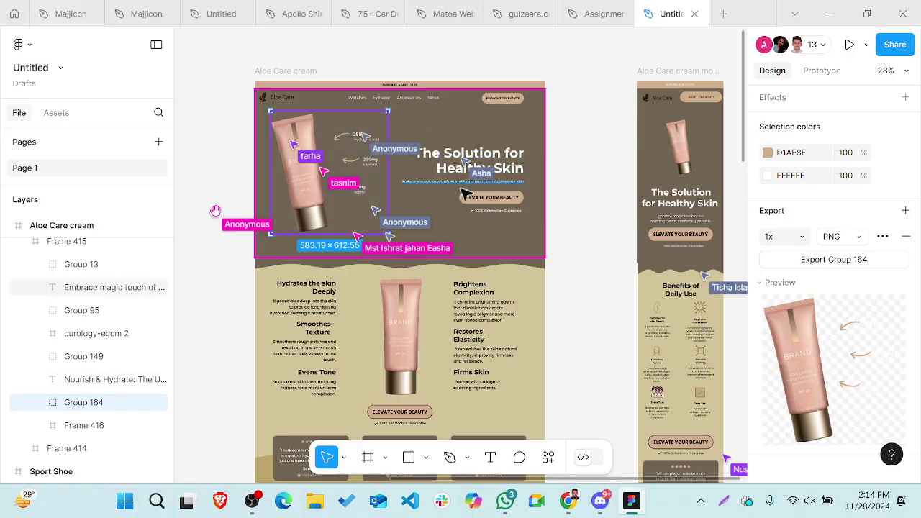
{"action": "left_click", "coordinate": [500, 196]}
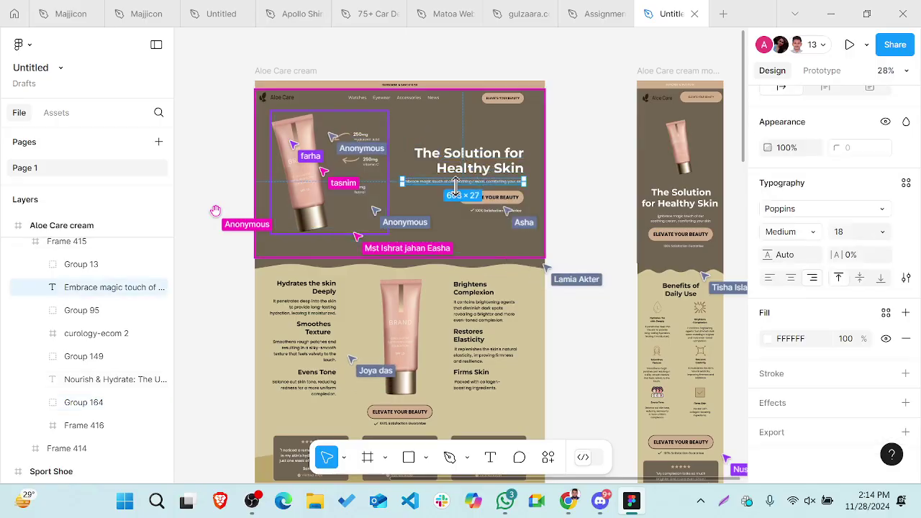
{"action": "left_click", "coordinate": [517, 203]}
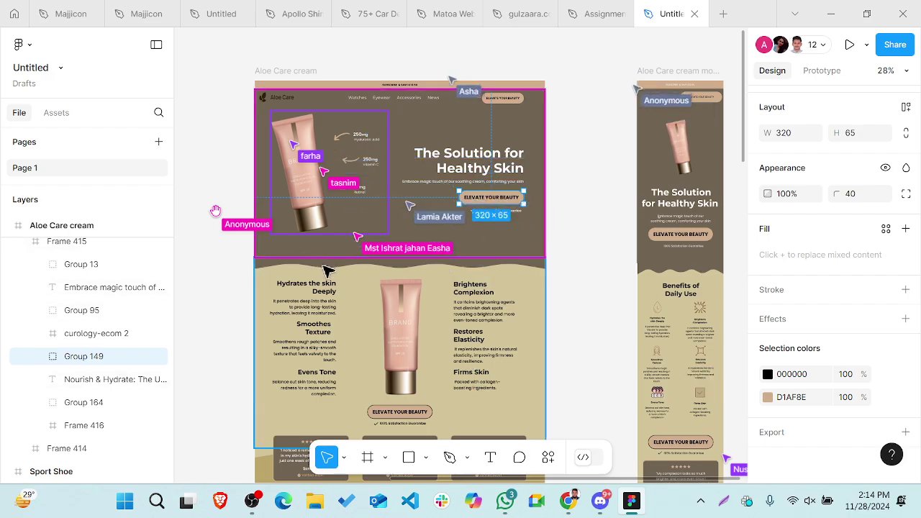
{"action": "left_click", "coordinate": [326, 270]}
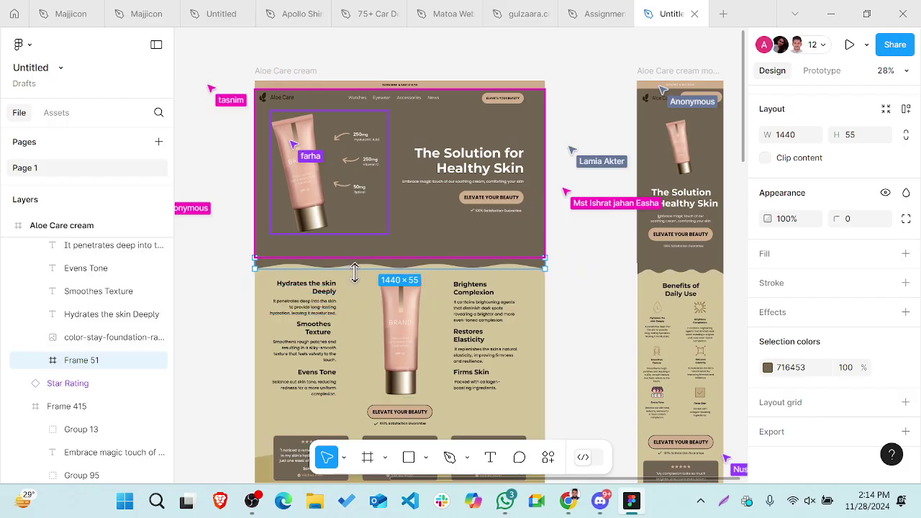
{"action": "left_click", "coordinate": [450, 222]}
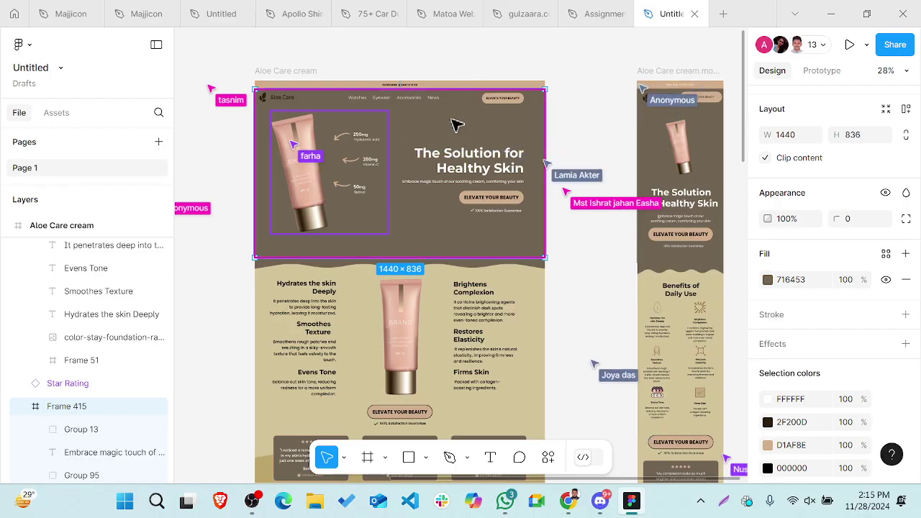
- Examine the benefits section and inspect the text styling of the headings and descriptions from Hydrates the skin Deeply to Evens Tone
{"action": "scroll", "coordinate": [469, 125], "scroll_direction": "down", "scroll_amount": 5}
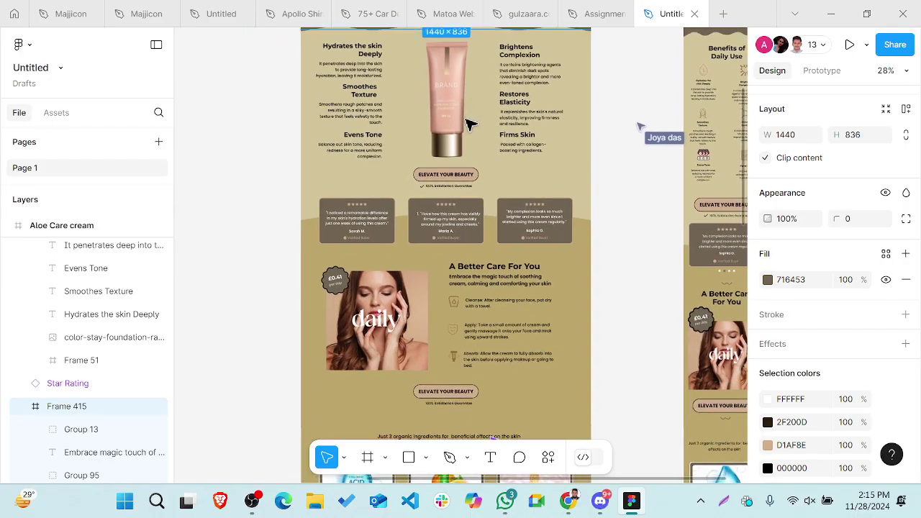
{"action": "scroll", "coordinate": [428, 106], "scroll_direction": "up", "scroll_amount": 5}
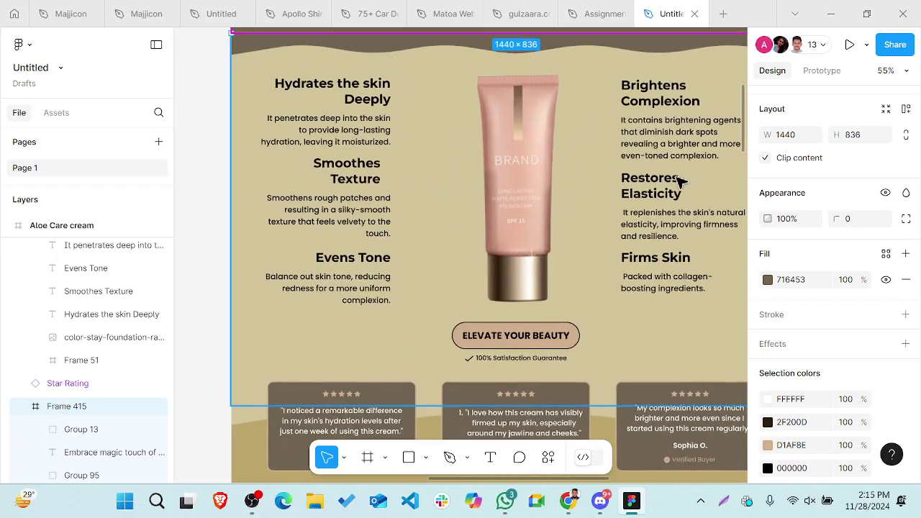
{"action": "scroll", "coordinate": [680, 182], "scroll_direction": "right", "scroll_amount": 3}
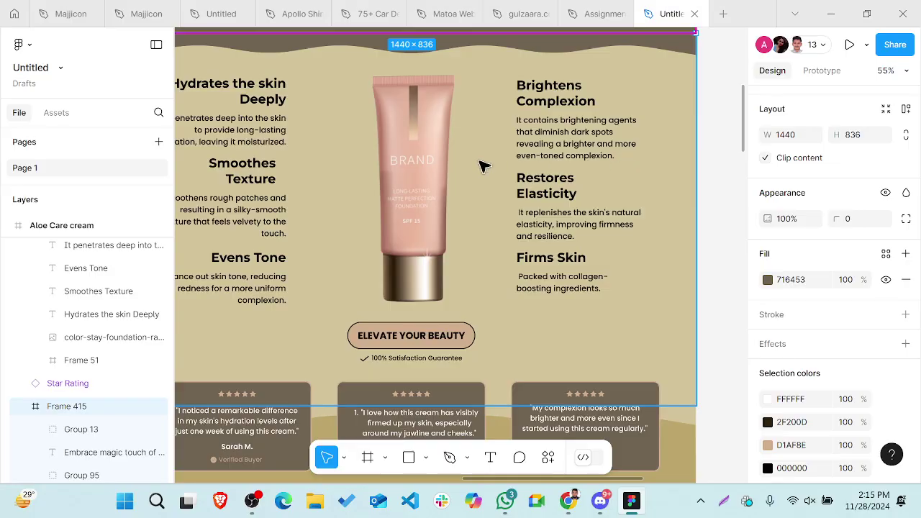
{"action": "scroll", "coordinate": [484, 167], "scroll_direction": "left", "scroll_amount": 4}
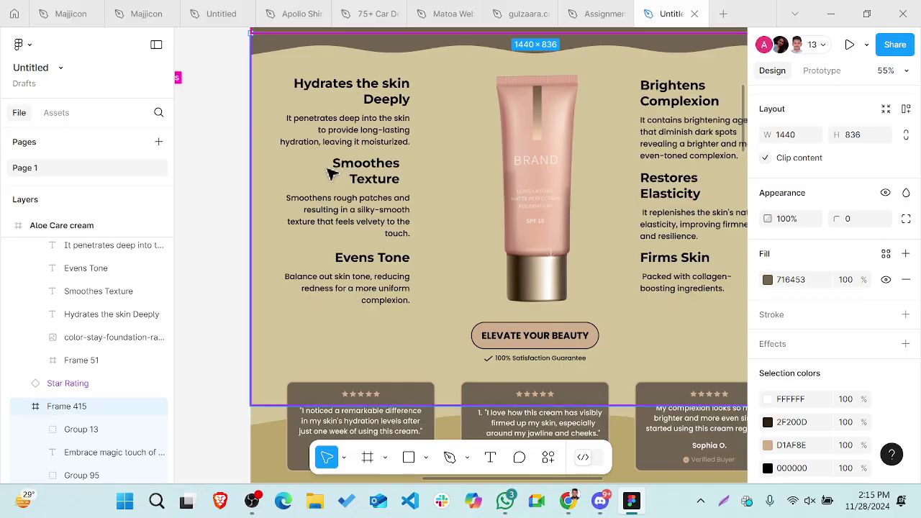
{"action": "scroll", "coordinate": [331, 174], "scroll_direction": "right", "scroll_amount": 2}
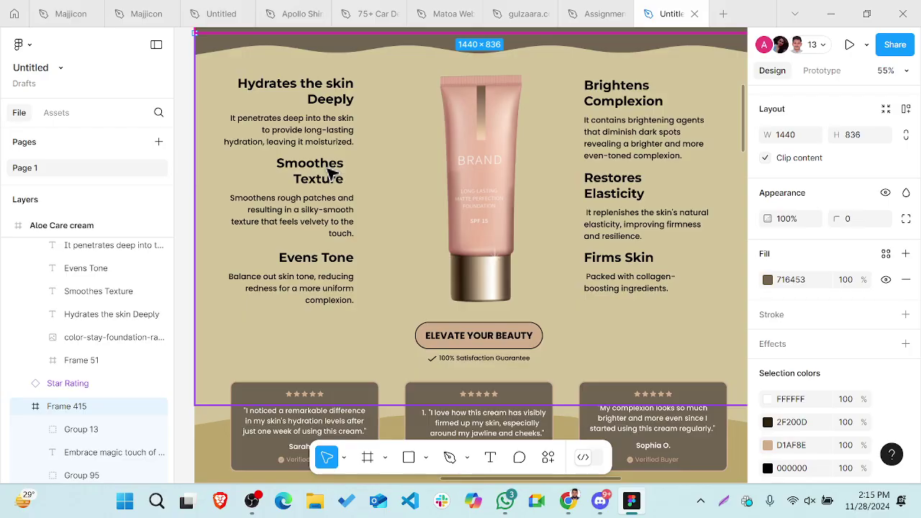
{"action": "double_click", "coordinate": [280, 211]}
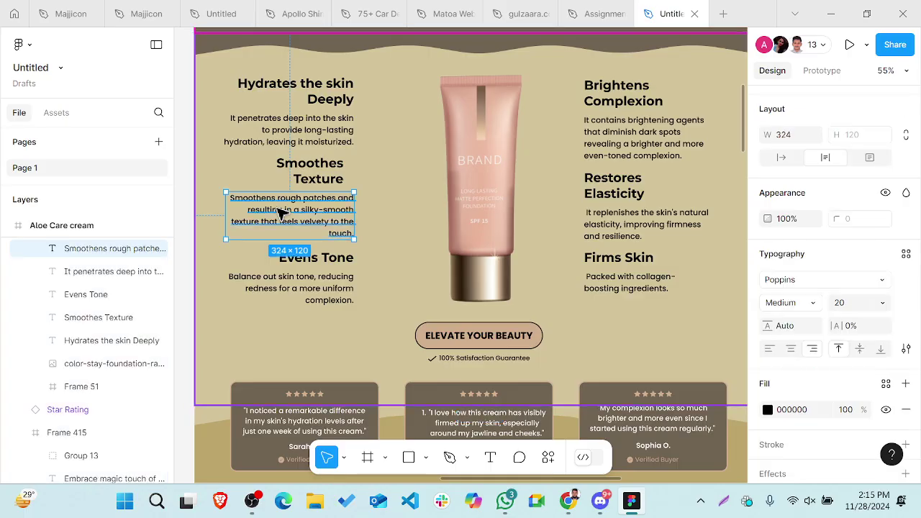
{"action": "left_click", "coordinate": [303, 92]}
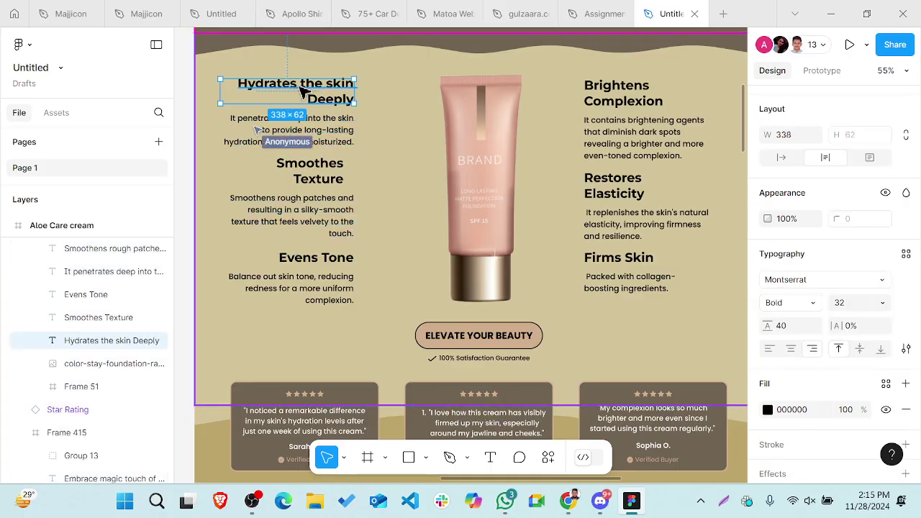
{"action": "left_click", "coordinate": [320, 120]}
{"action": "left_click", "coordinate": [326, 181]}
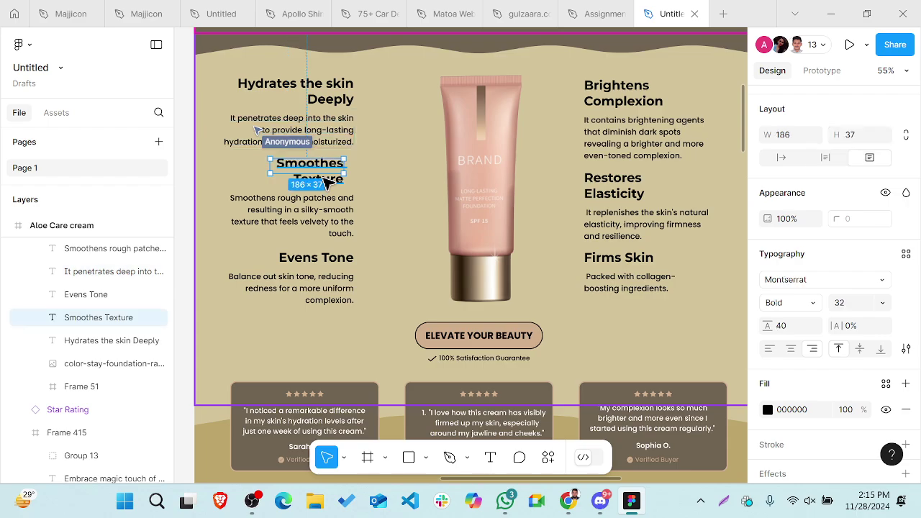
{"action": "left_click", "coordinate": [325, 214]}
{"action": "left_click", "coordinate": [324, 263]}
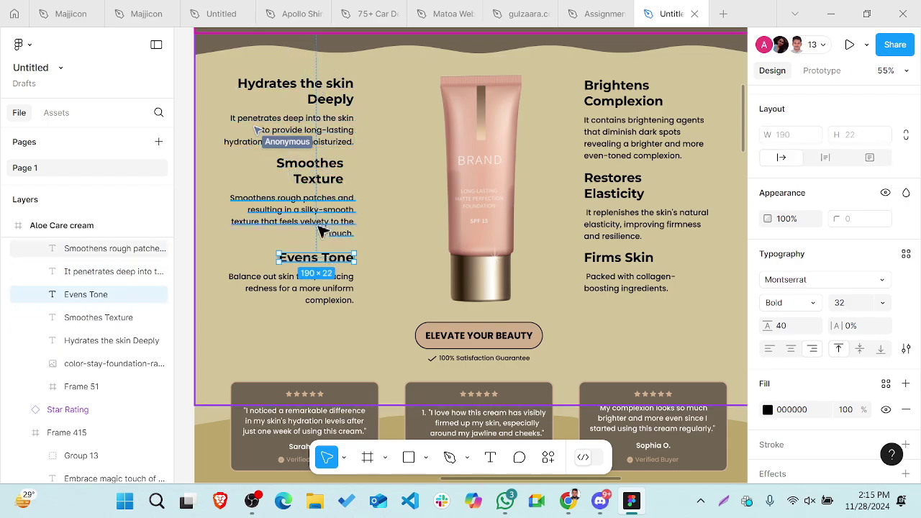
- Examine the benefits from Brightens Complexion to Firms Skin, and inspect the Elevate Your Beauty button beneath the product tube
{"action": "scroll", "coordinate": [402, 217], "scroll_direction": "right", "scroll_amount": 3}
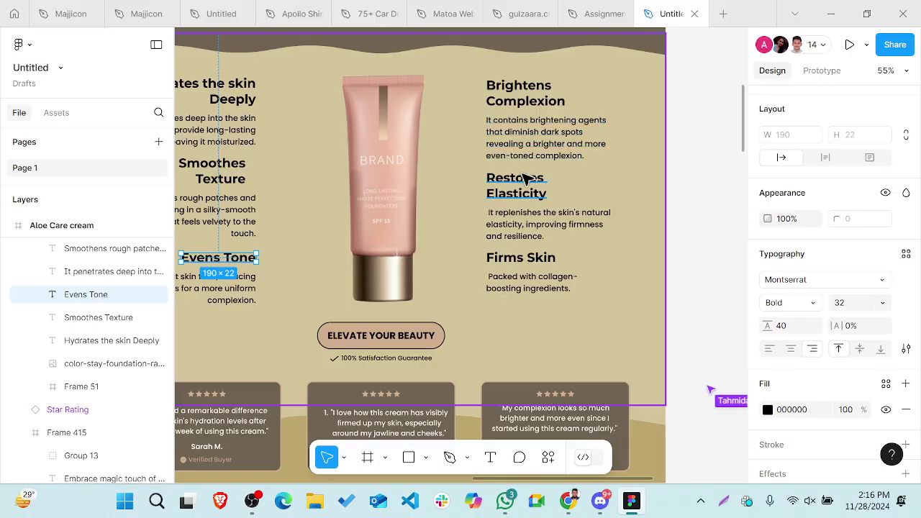
{"action": "scroll", "coordinate": [524, 176], "scroll_direction": "down", "scroll_amount": 3}
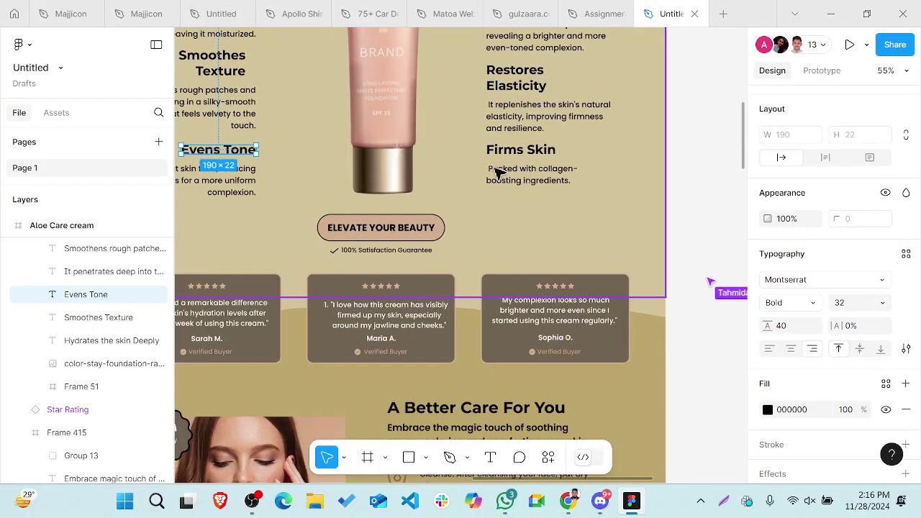
{"action": "scroll", "coordinate": [348, 124], "scroll_direction": "up", "scroll_amount": 4}
{"action": "scroll", "coordinate": [348, 124], "scroll_direction": "left", "scroll_amount": 2}
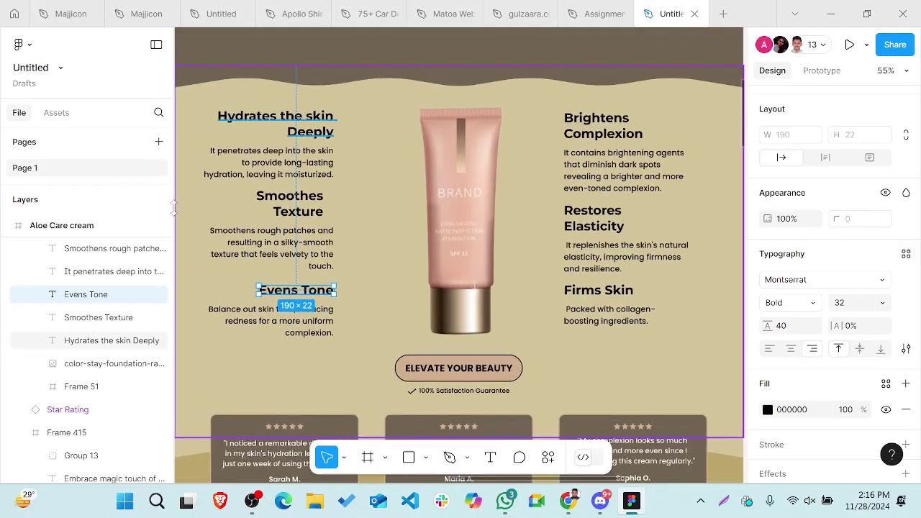
{"action": "scroll", "coordinate": [569, 200], "scroll_direction": "down", "scroll_amount": 5}
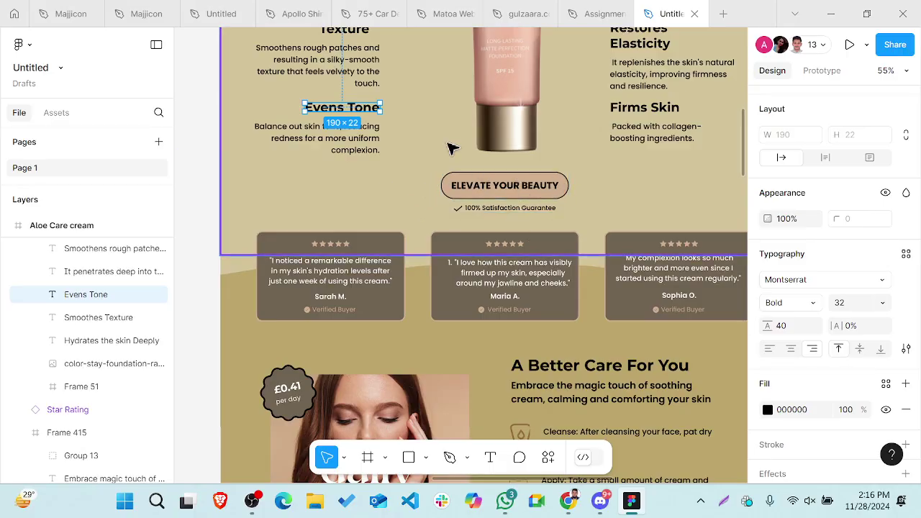
{"action": "scroll", "coordinate": [447, 148], "scroll_direction": "down", "scroll_amount": 2}
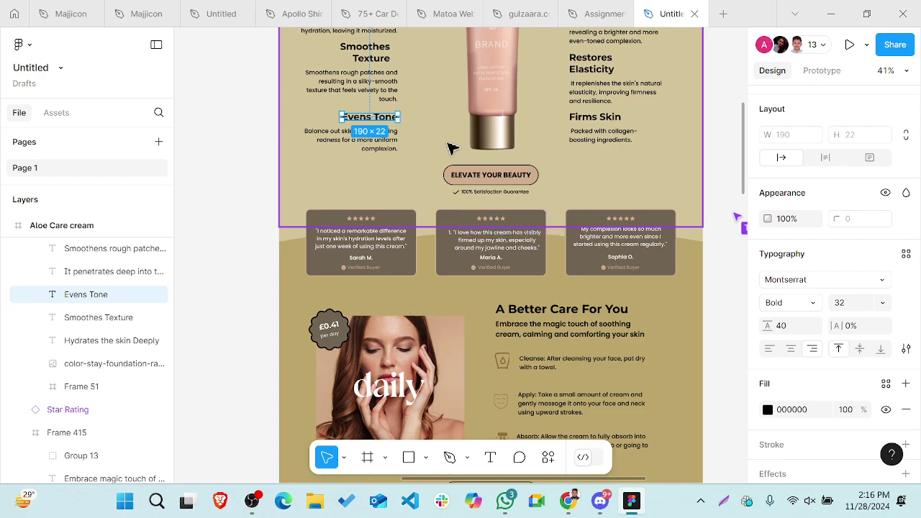
{"action": "scroll", "coordinate": [448, 147], "scroll_direction": "down", "scroll_amount": 1}
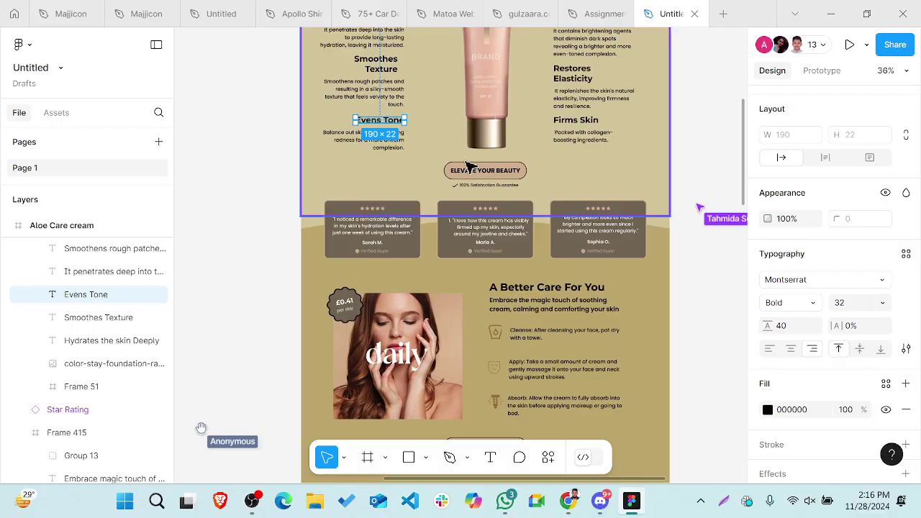
{"action": "left_click", "coordinate": [487, 175]}
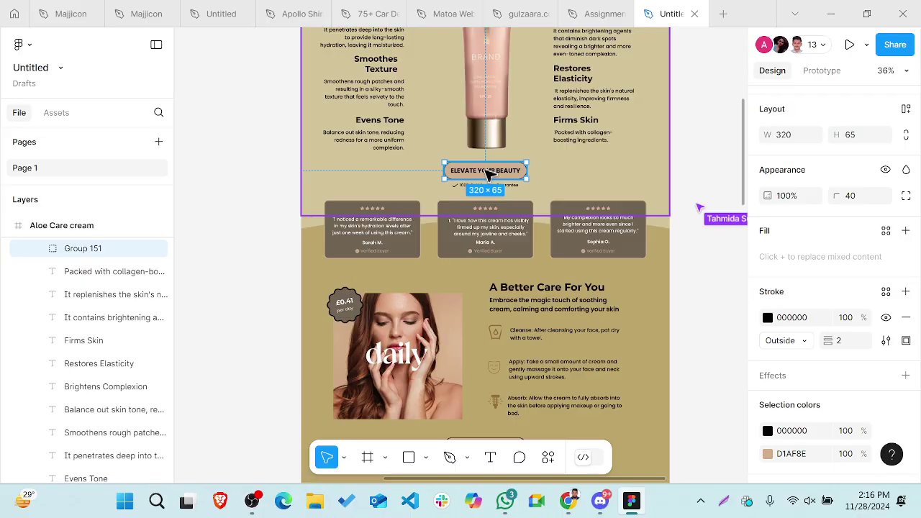
- Review the benefits section around the product tube, and inspect the group of three customer review cards below it
{"action": "scroll", "coordinate": [452, 230], "scroll_direction": "up", "scroll_amount": 4}
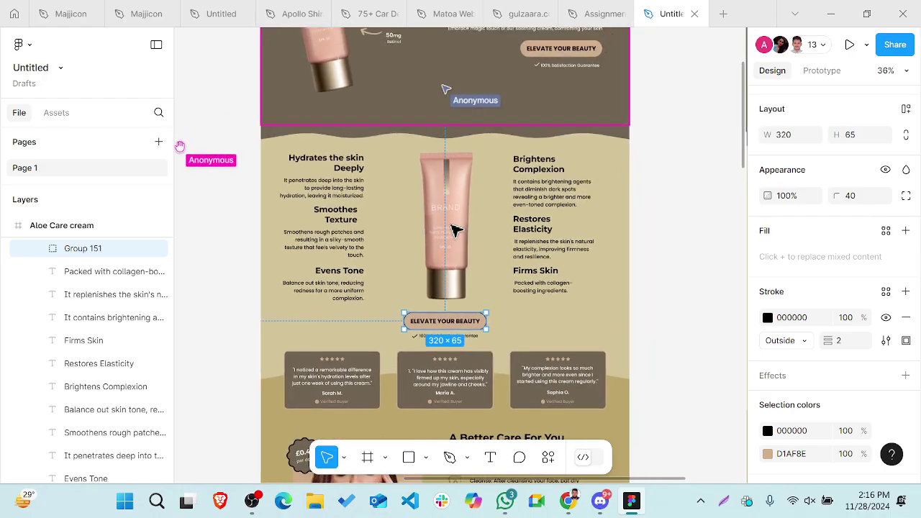
{"action": "scroll", "coordinate": [455, 230], "scroll_direction": "up", "scroll_amount": 2}
{"action": "scroll", "coordinate": [455, 230], "scroll_direction": "down", "scroll_amount": 1}
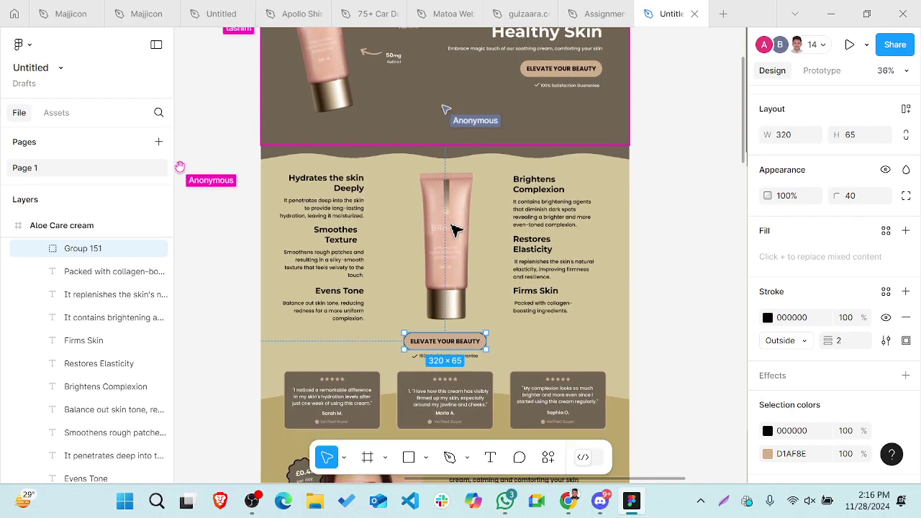
{"action": "scroll", "coordinate": [455, 230], "scroll_direction": "down", "scroll_amount": 5}
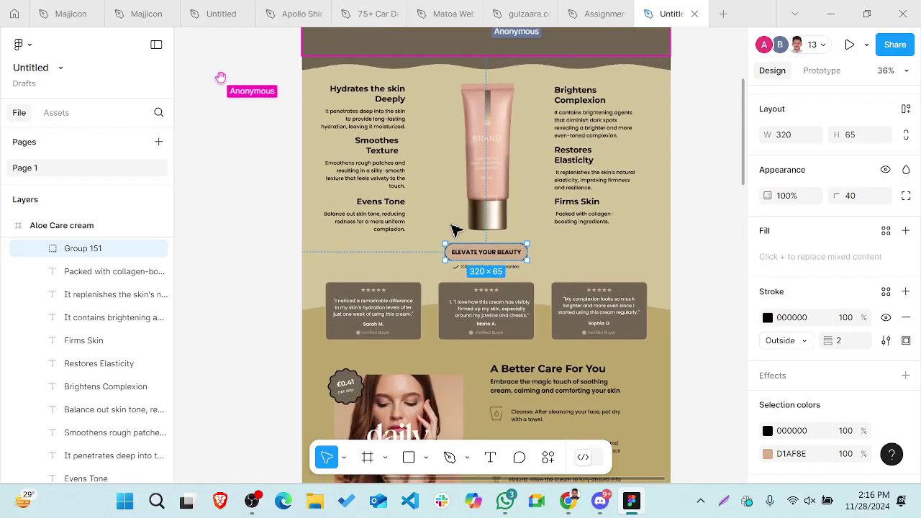
{"action": "scroll", "coordinate": [455, 230], "scroll_direction": "down", "scroll_amount": 5}
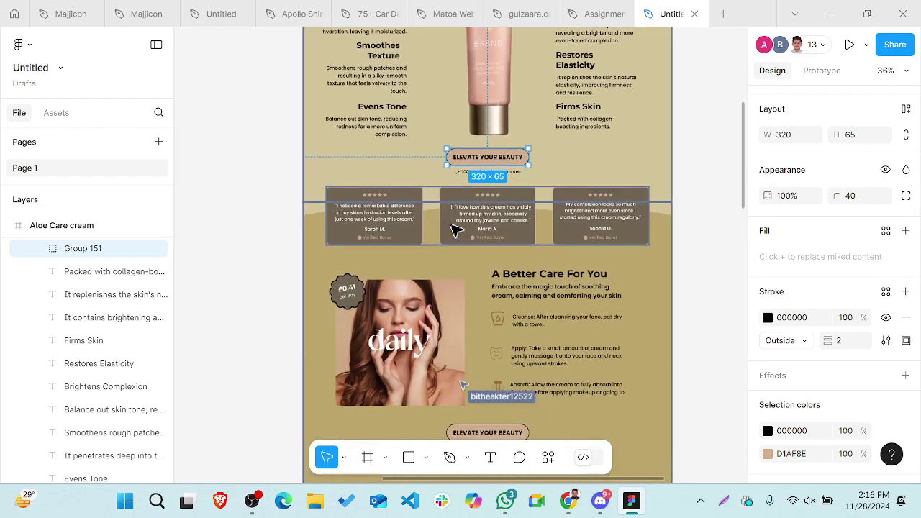
{"action": "left_click", "coordinate": [508, 233]}
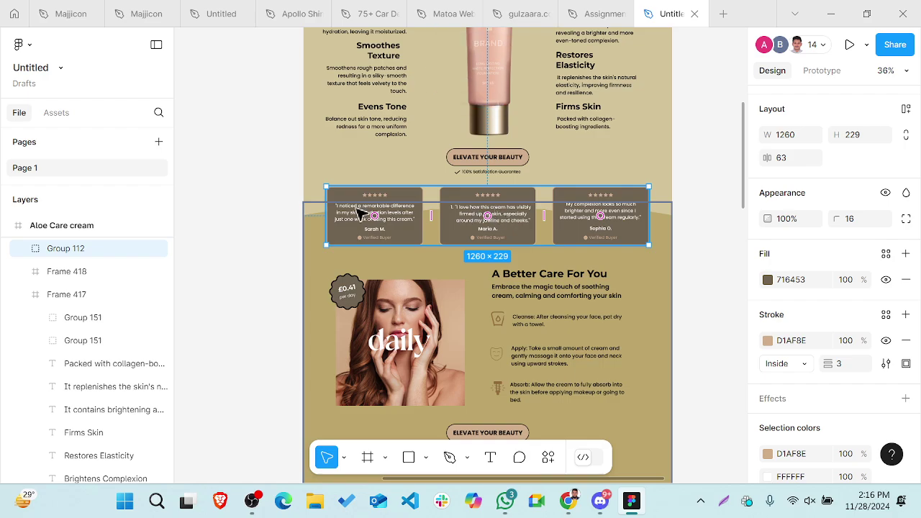
{"action": "scroll", "coordinate": [359, 210], "scroll_direction": "up", "scroll_amount": 3, "text": "ctrl"}
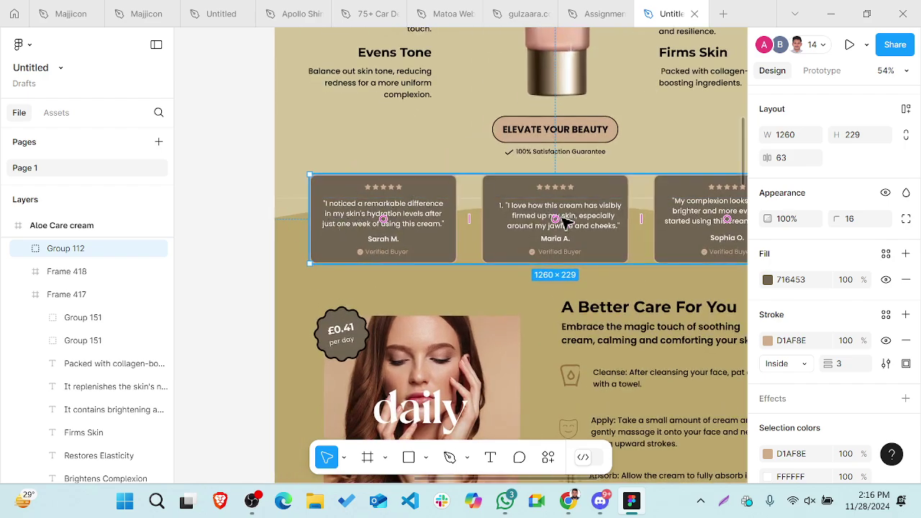
{"action": "scroll", "coordinate": [565, 223], "scroll_direction": "right", "scroll_amount": 4}
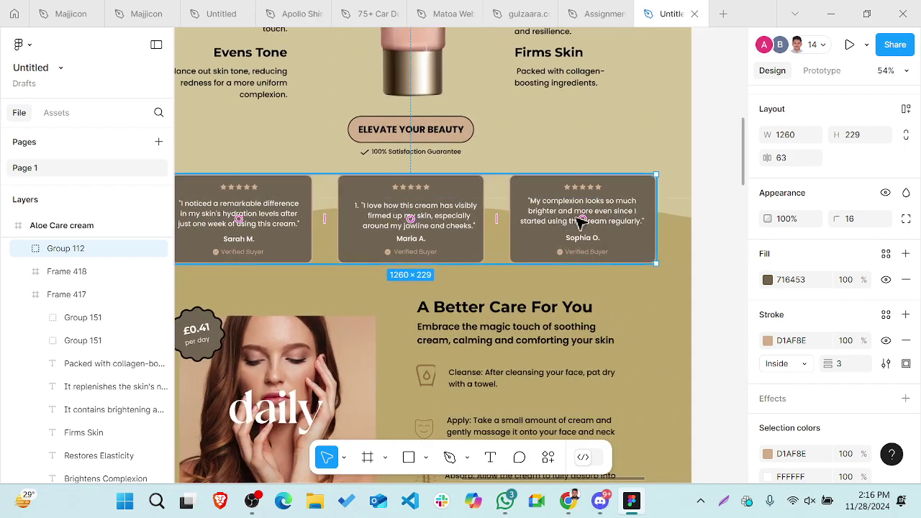
- Inspect the A Better Care For You section's background frame and the frame holding the woman's photo and price badge
{"action": "scroll", "coordinate": [453, 239], "scroll_direction": "down", "scroll_amount": 3}
{"action": "scroll", "coordinate": [453, 239], "scroll_direction": "left", "scroll_amount": 2}
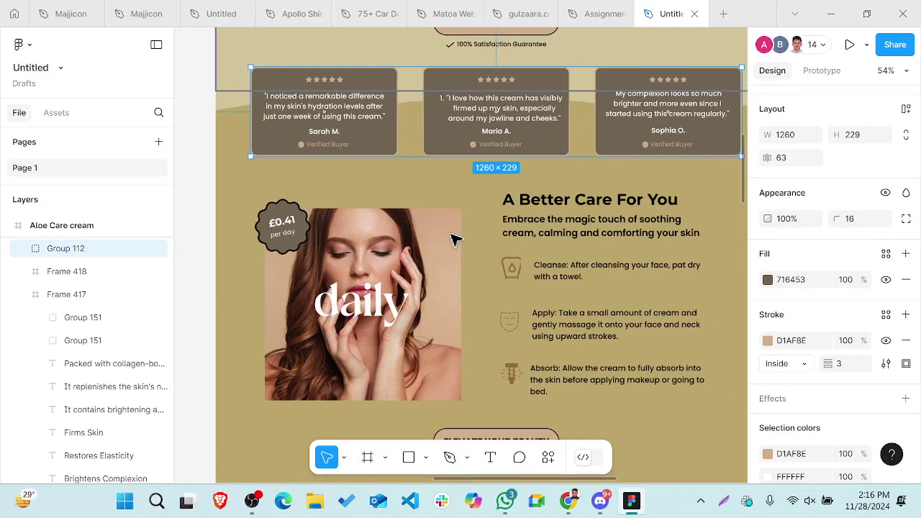
{"action": "left_click", "coordinate": [380, 197]}
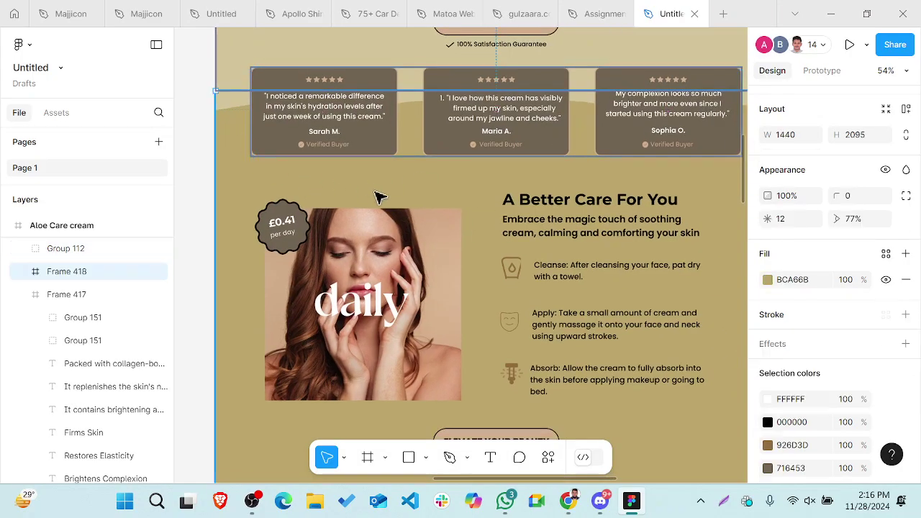
{"action": "left_click", "coordinate": [380, 197]}
{"action": "scroll", "coordinate": [380, 197], "scroll_direction": "up", "scroll_amount": 2}
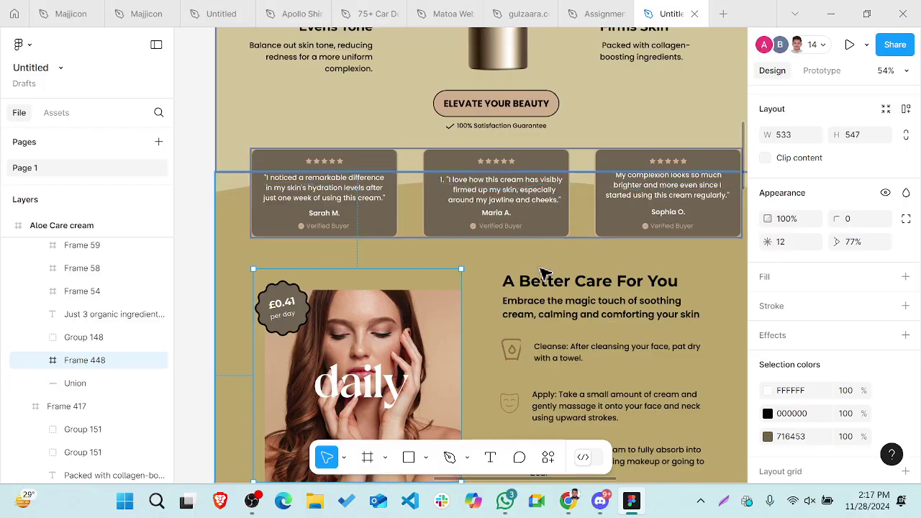
{"action": "scroll", "coordinate": [545, 273], "scroll_direction": "right", "scroll_amount": 3}
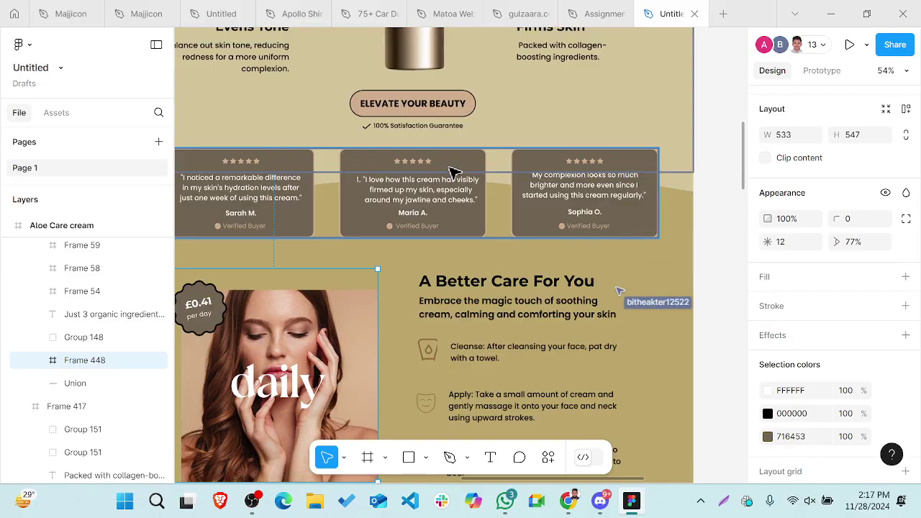
{"action": "scroll", "coordinate": [443, 188], "scroll_direction": "down", "scroll_amount": 3}
{"action": "scroll", "coordinate": [443, 188], "scroll_direction": "left", "scroll_amount": 1}
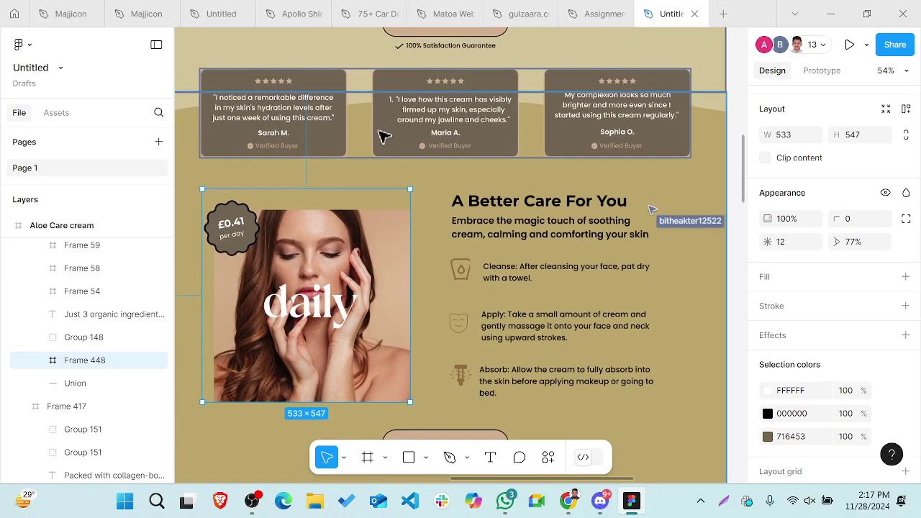
{"action": "left_click", "coordinate": [442, 205]}
{"action": "scroll", "coordinate": [448, 199], "scroll_direction": "down", "scroll_amount": 3}
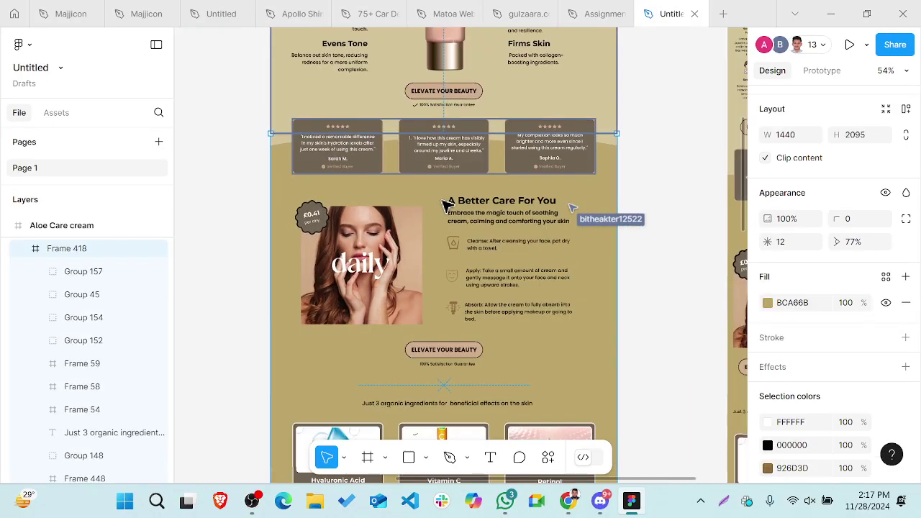
- Compare the layout of the hero, benefits, review cards, A Better Care For You and organic ingredients sections
{"action": "scroll", "coordinate": [448, 204], "scroll_direction": "down", "scroll_amount": 3}
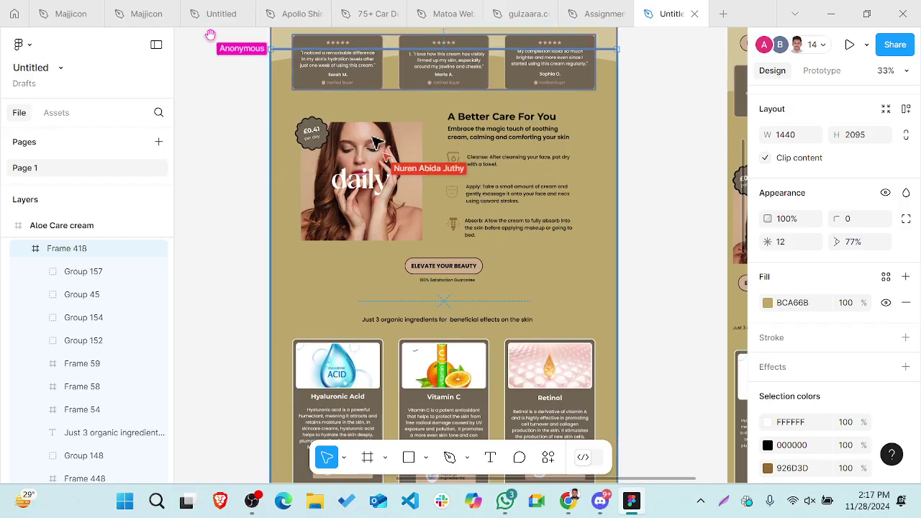
{"action": "scroll", "coordinate": [464, 162], "scroll_direction": "up", "scroll_amount": 5}
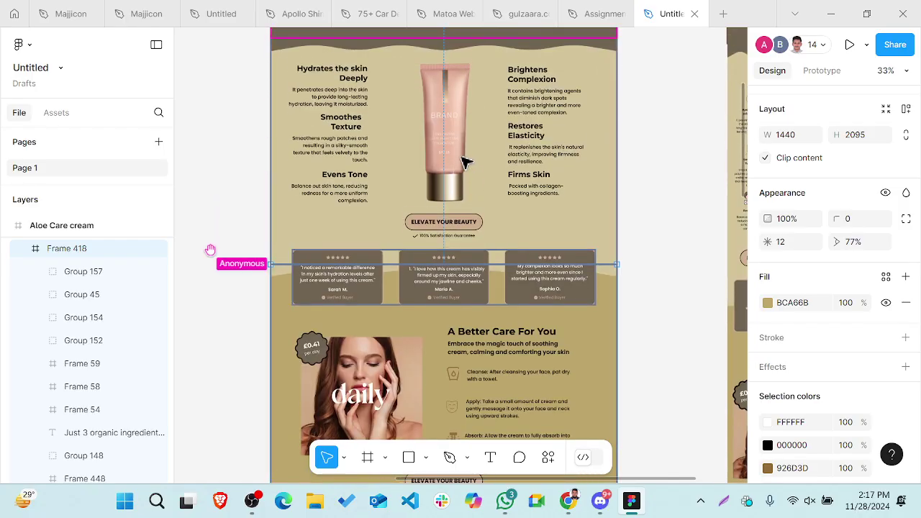
{"action": "scroll", "coordinate": [425, 132], "scroll_direction": "up", "scroll_amount": 5}
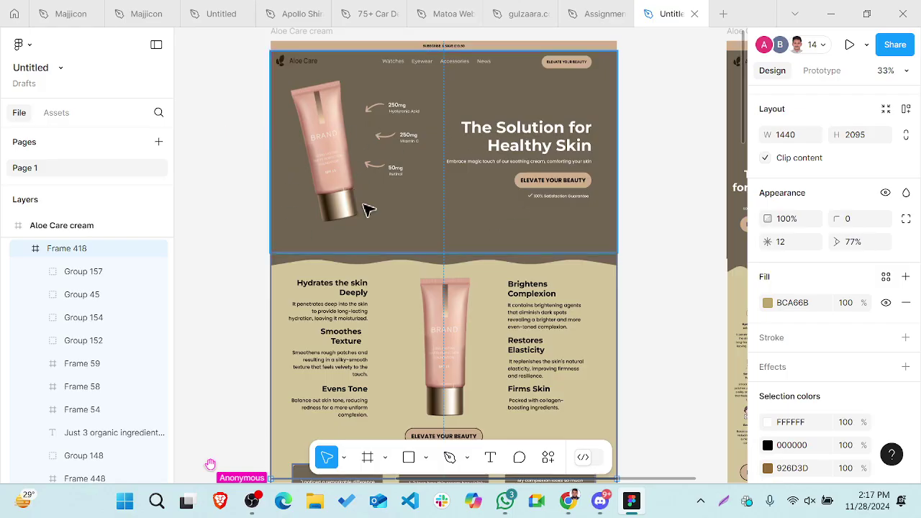
{"action": "scroll", "coordinate": [471, 166], "scroll_direction": "down", "scroll_amount": 5}
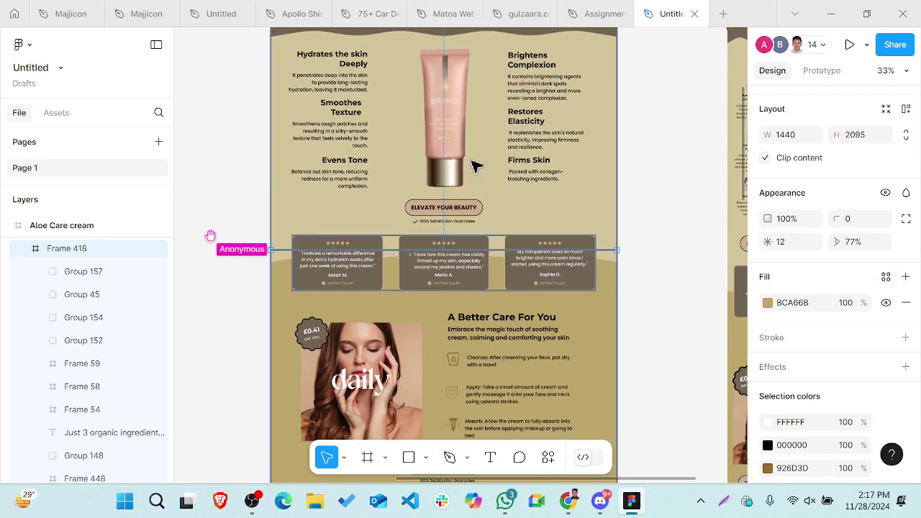
{"action": "scroll", "coordinate": [475, 165], "scroll_direction": "down", "scroll_amount": 3}
{"action": "scroll", "coordinate": [363, 236], "scroll_direction": "up", "scroll_amount": 5}
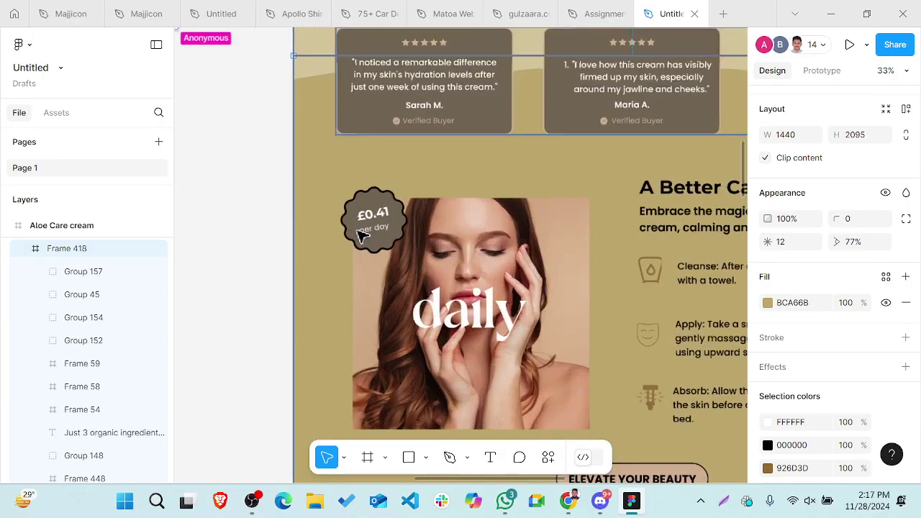
{"action": "scroll", "coordinate": [364, 236], "scroll_direction": "up", "scroll_amount": 5}
{"action": "scroll", "coordinate": [403, 231], "scroll_direction": "down", "scroll_amount": 5}
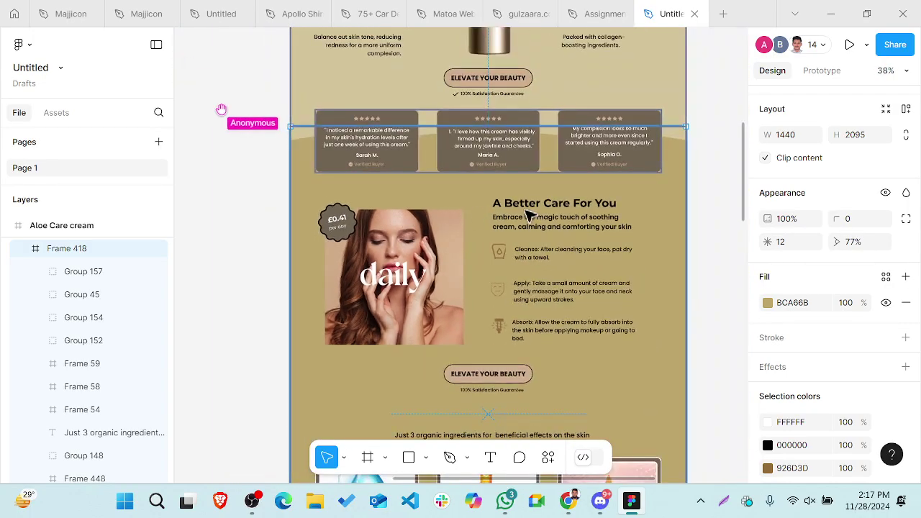
{"action": "scroll", "coordinate": [529, 214], "scroll_direction": "down", "scroll_amount": 5}
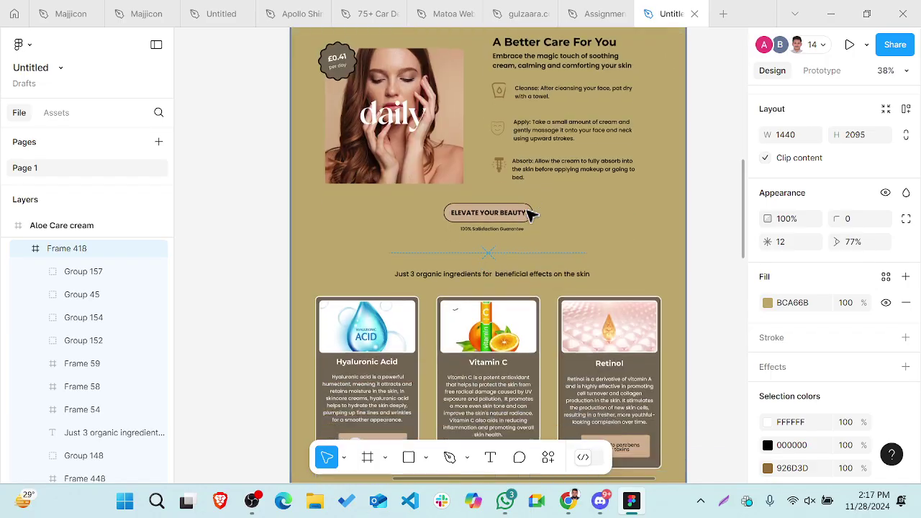
{"action": "scroll", "coordinate": [483, 122], "scroll_direction": "down", "scroll_amount": 3}
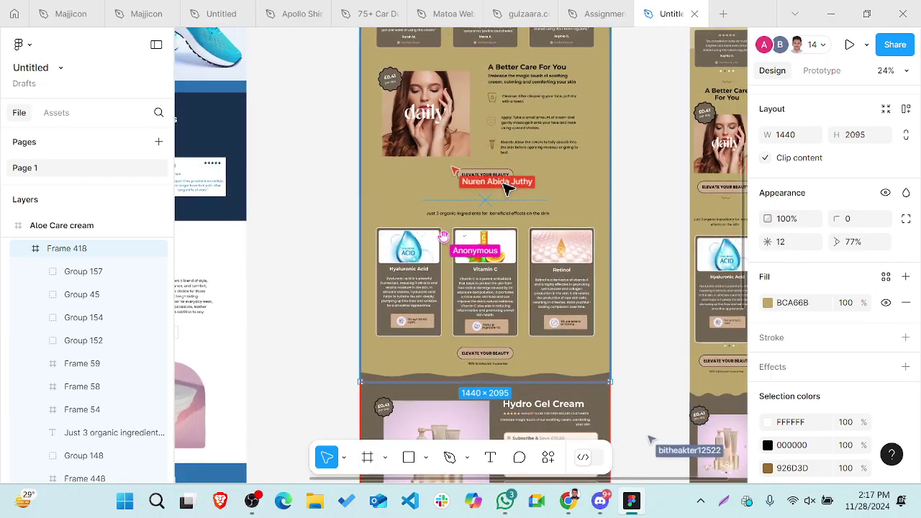
- Inspect the woman's photo frame with the daily lettering and the £0.41 per day badge group on its corner
{"action": "scroll", "coordinate": [395, 91], "scroll_direction": "up", "scroll_amount": 6}
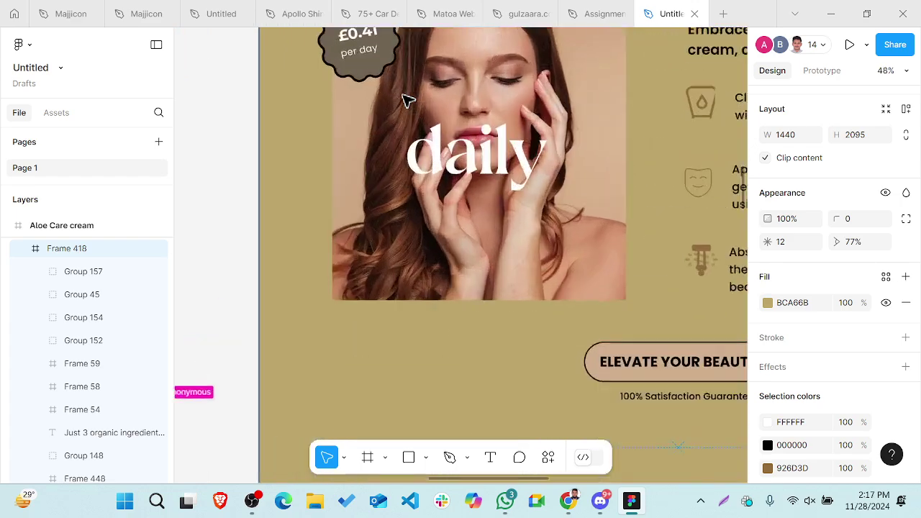
{"action": "left_click", "coordinate": [500, 134]}
{"action": "left_click", "coordinate": [500, 135]}
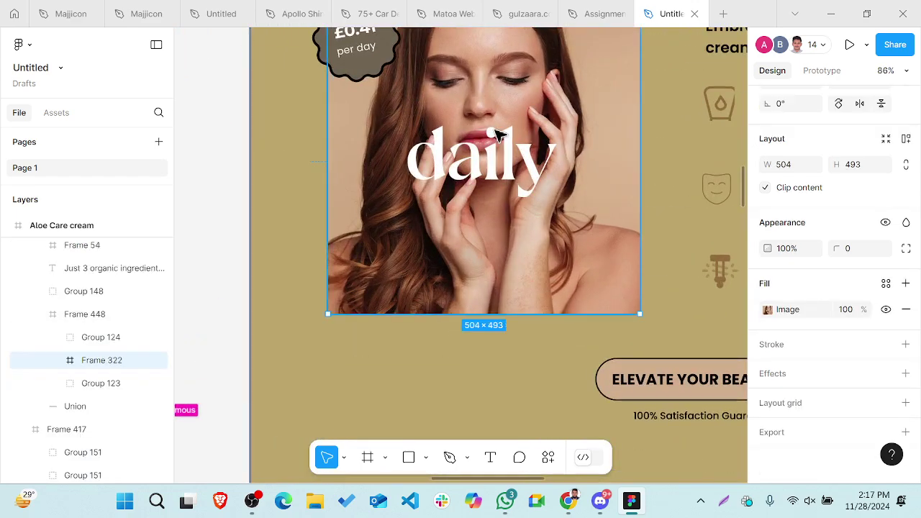
{"action": "scroll", "coordinate": [500, 135], "scroll_direction": "up", "scroll_amount": 4}
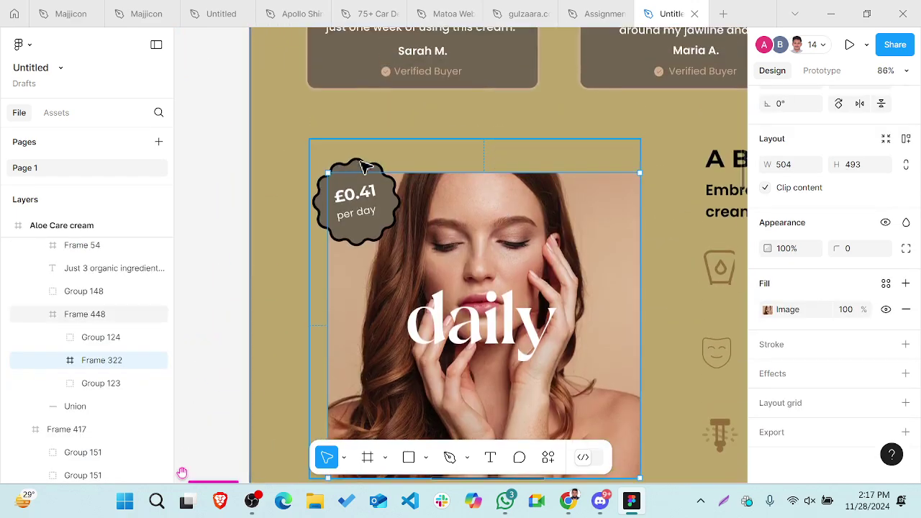
{"action": "left_click", "coordinate": [356, 168]}
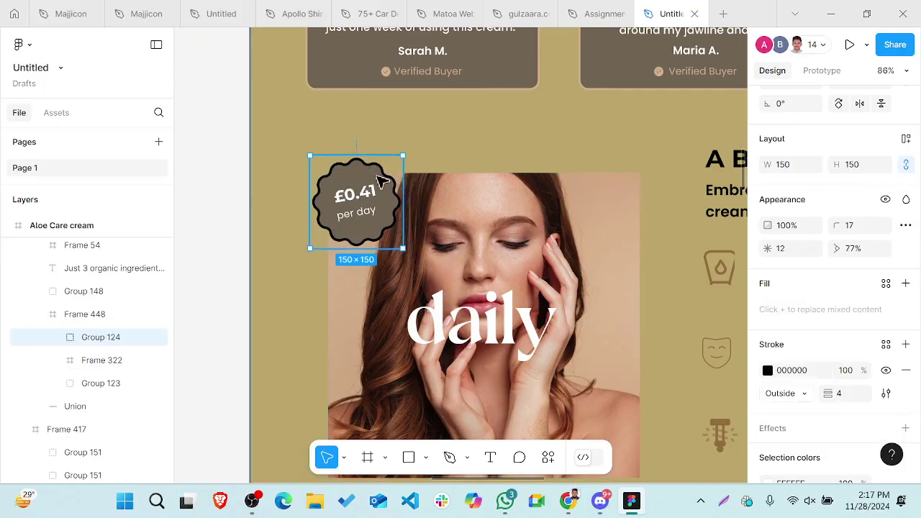
- Examine the A Better Care For You heading, subtitle, and Cleanse, Apply and Absorb instructions with their icons beside the photo
{"action": "scroll", "coordinate": [339, 216], "scroll_direction": "down", "scroll_amount": 3, "text": "ctrl"}
{"action": "scroll", "coordinate": [339, 216], "scroll_direction": "down", "scroll_amount": 5}
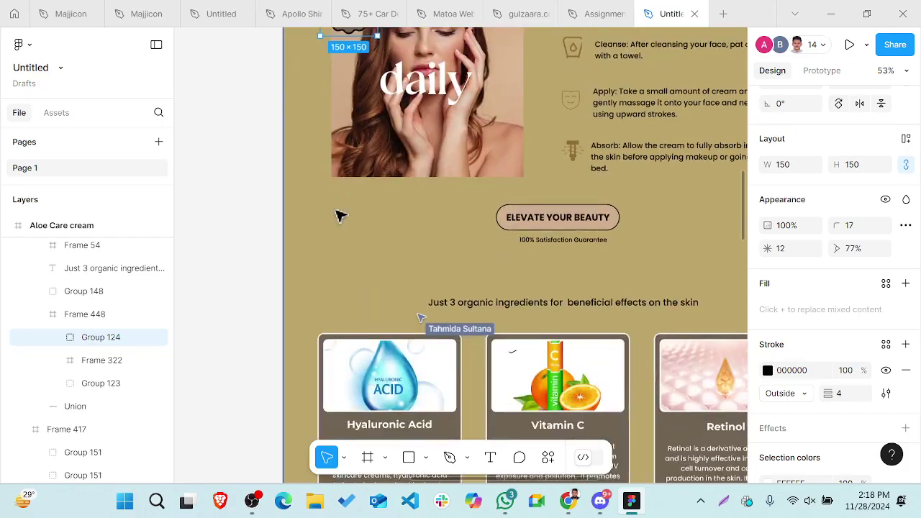
{"action": "scroll", "coordinate": [339, 216], "scroll_direction": "right", "scroll_amount": 5}
{"action": "scroll", "coordinate": [339, 216], "scroll_direction": "up", "scroll_amount": 2}
{"action": "scroll", "coordinate": [340, 216], "scroll_direction": "up", "scroll_amount": 2}
{"action": "scroll", "coordinate": [340, 216], "scroll_direction": "left", "scroll_amount": 2}
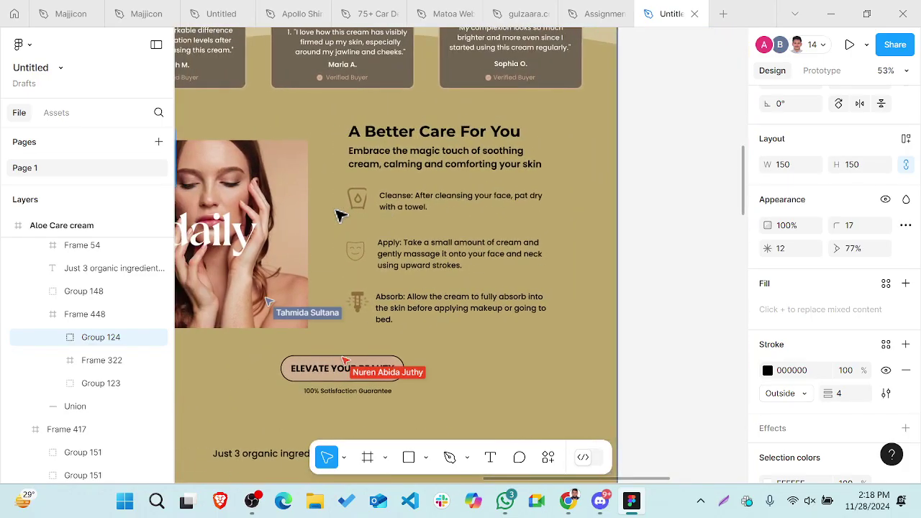
{"action": "scroll", "coordinate": [229, 215], "scroll_direction": "left", "scroll_amount": 6}
{"action": "scroll", "coordinate": [229, 214], "scroll_direction": "right", "scroll_amount": 5}
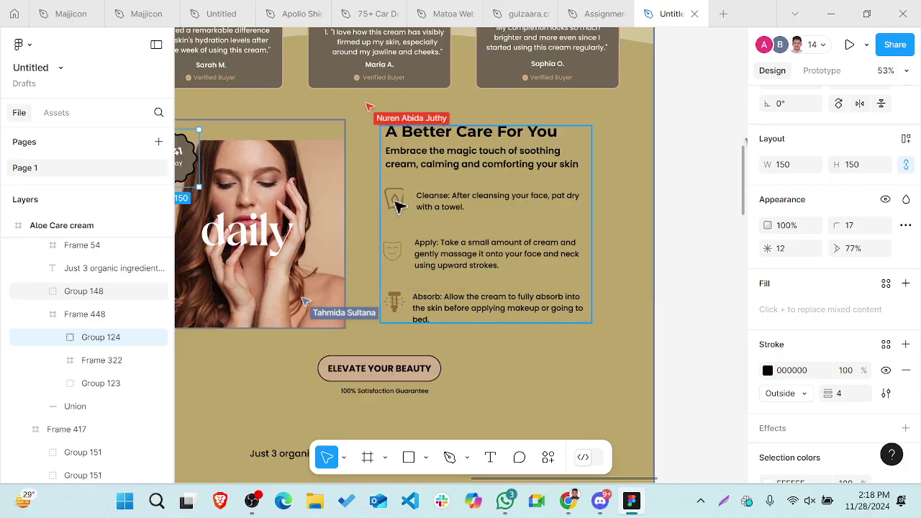
- Inspect the woman's photo frame beside the A Better Care For You instructions and the Elevate Your Beauty button below
{"action": "scroll", "coordinate": [487, 215], "scroll_direction": "down", "scroll_amount": 3}
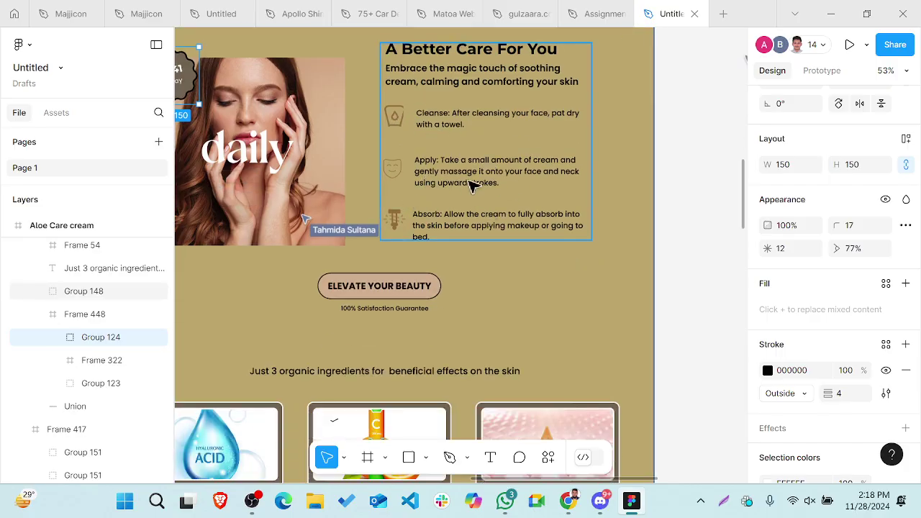
{"action": "scroll", "coordinate": [469, 186], "scroll_direction": "down", "scroll_amount": 3}
{"action": "scroll", "coordinate": [469, 186], "scroll_direction": "left", "scroll_amount": 4}
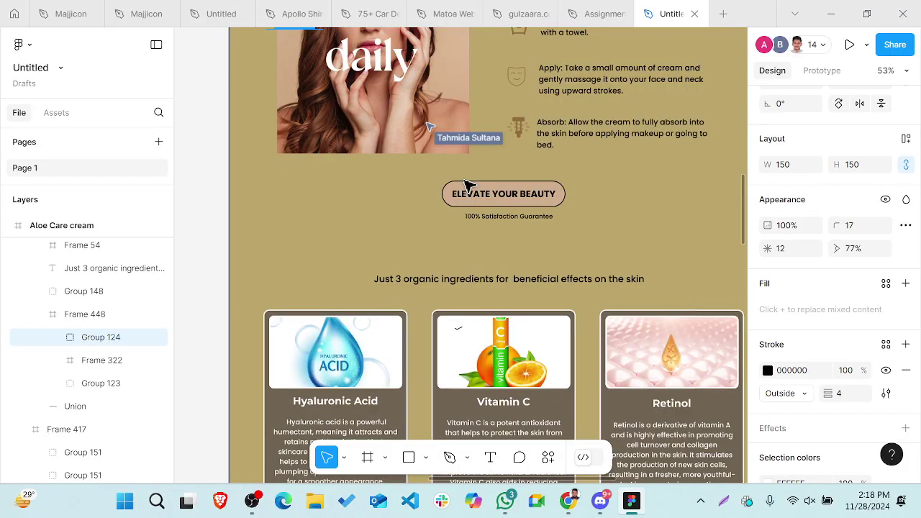
{"action": "scroll", "coordinate": [464, 186], "scroll_direction": "up", "scroll_amount": 3}
{"action": "scroll", "coordinate": [464, 186], "scroll_direction": "right", "scroll_amount": 1}
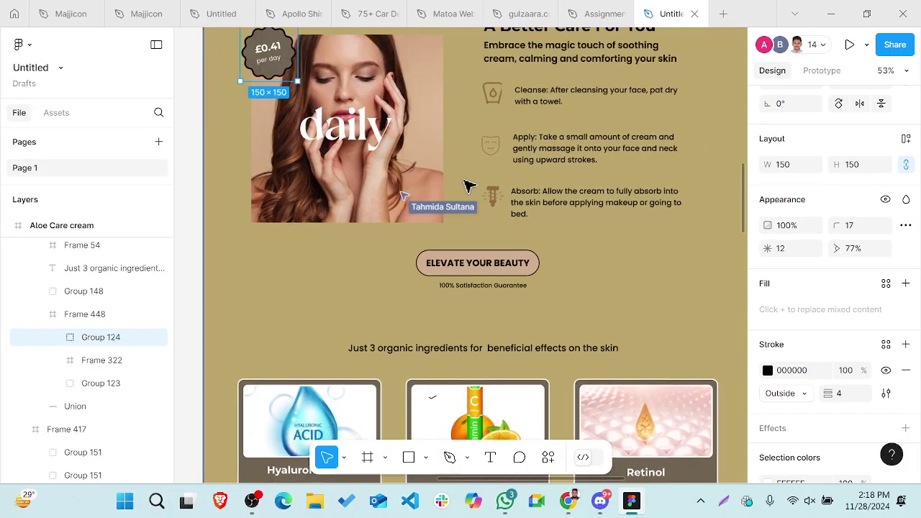
{"action": "left_click", "coordinate": [329, 123]}
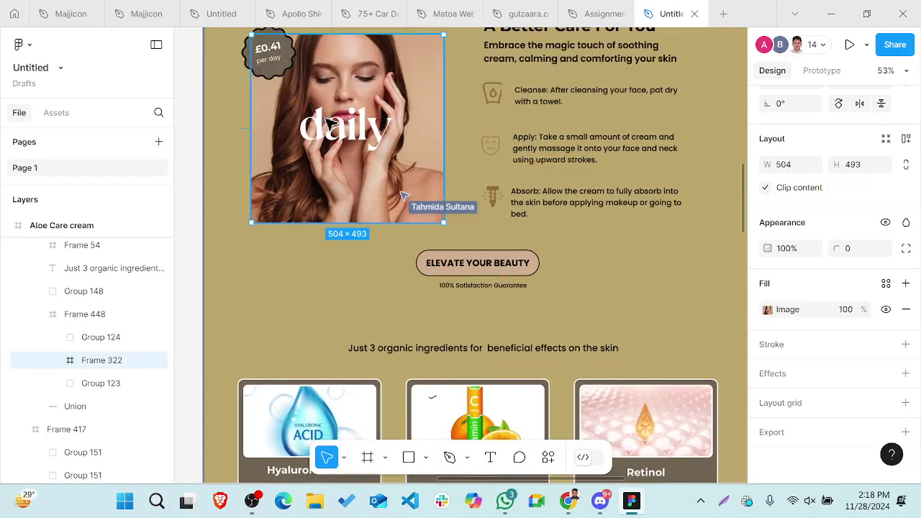
{"action": "scroll", "coordinate": [327, 122], "scroll_direction": "up", "scroll_amount": 3}
{"action": "scroll", "coordinate": [329, 124], "scroll_direction": "down", "scroll_amount": 1}
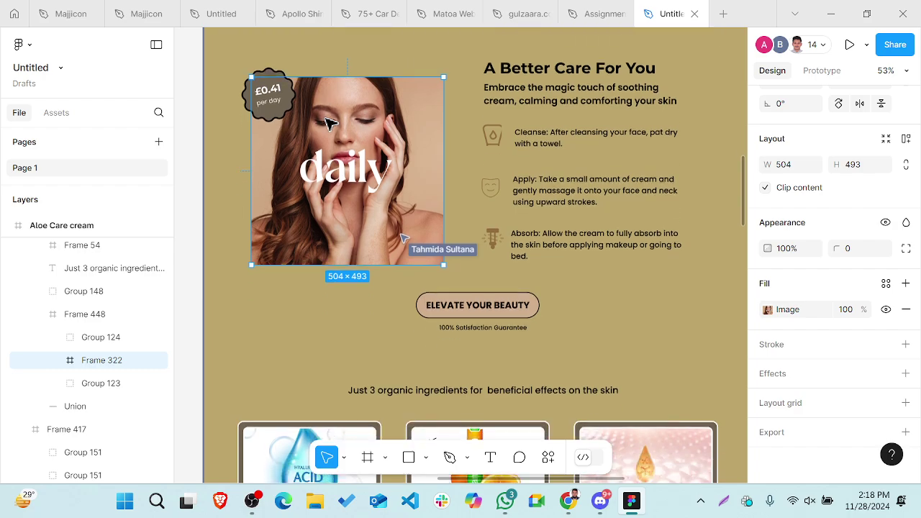
{"action": "scroll", "coordinate": [329, 123], "scroll_direction": "down", "scroll_amount": 1}
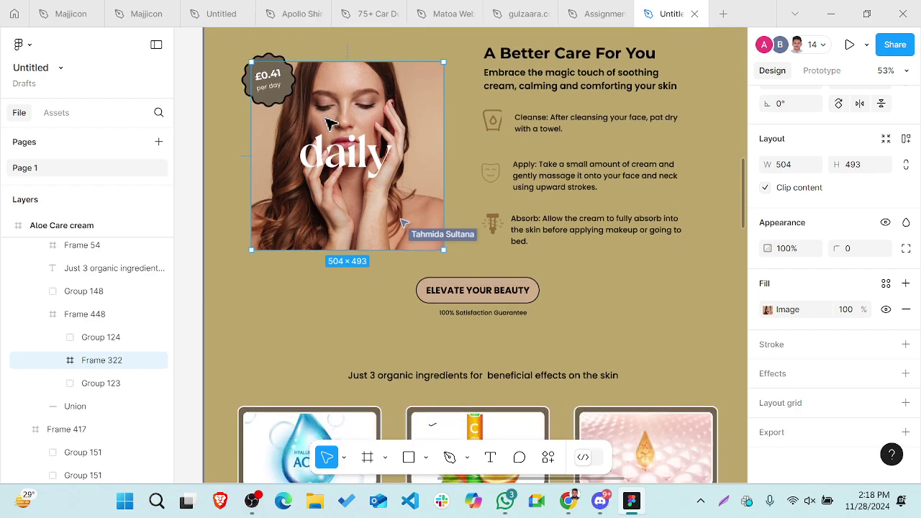
- Inspect the text properties of the "Just 3 organic ingredients" heading above the Hyaluronic Acid, Vitamin C and Retinol cards
{"action": "scroll", "coordinate": [329, 125], "scroll_direction": "right", "scroll_amount": 3}
{"action": "scroll", "coordinate": [329, 124], "scroll_direction": "down", "scroll_amount": 5}
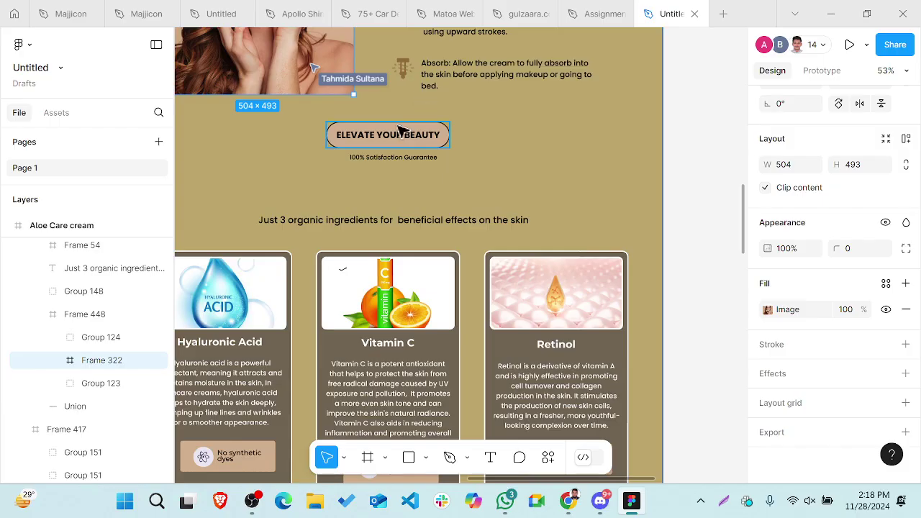
{"action": "scroll", "coordinate": [403, 132], "scroll_direction": "down", "scroll_amount": 2}
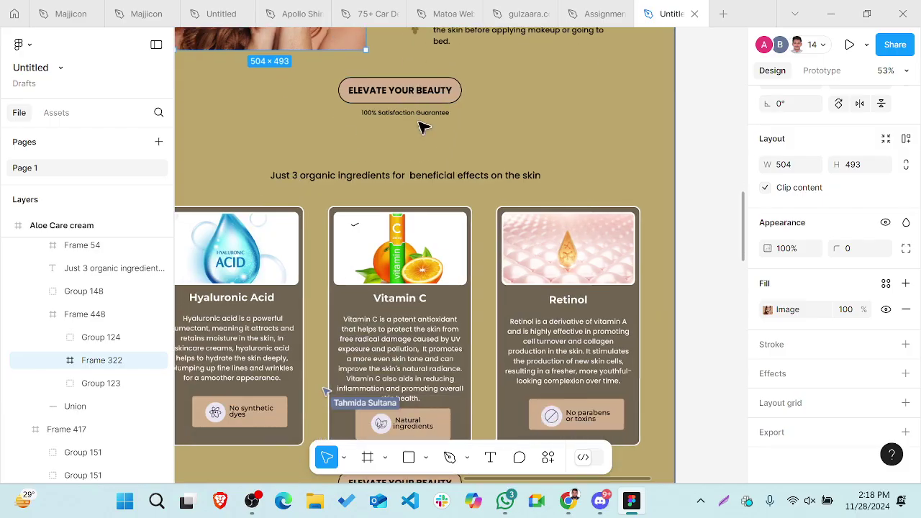
{"action": "scroll", "coordinate": [396, 119], "scroll_direction": "up", "scroll_amount": 3}
{"action": "scroll", "coordinate": [317, 91], "scroll_direction": "down", "scroll_amount": 7}
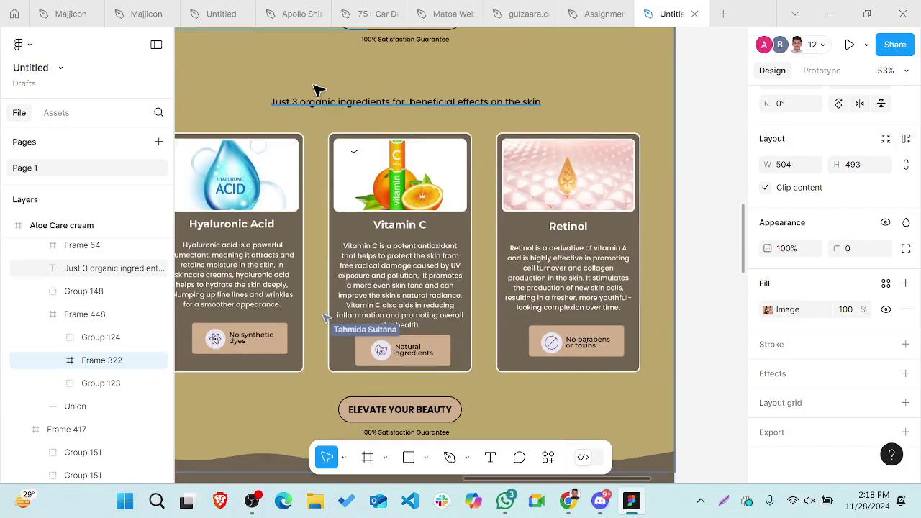
{"action": "left_click", "coordinate": [376, 102]}
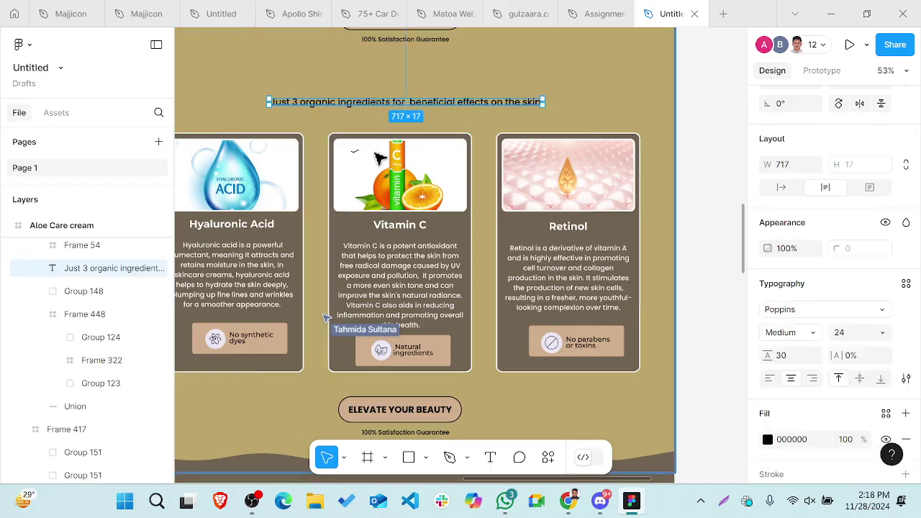
- Examine the three organic ingredient cards, their button and the wavy transition into the Hydro Gel Cream section
{"action": "scroll", "coordinate": [382, 144], "scroll_direction": "down", "scroll_amount": 5}
{"action": "scroll", "coordinate": [376, 164], "scroll_direction": "down", "scroll_amount": 3}
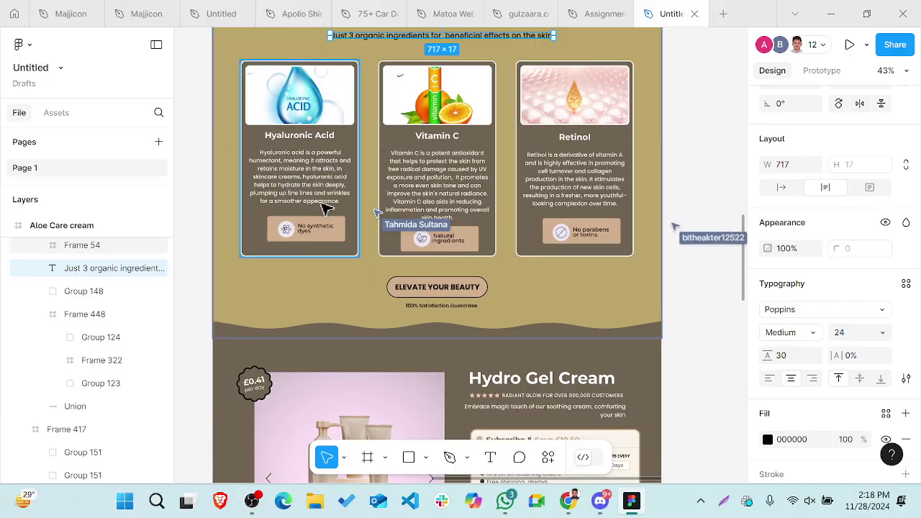
{"action": "scroll", "coordinate": [320, 216], "scroll_direction": "down", "scroll_amount": 4}
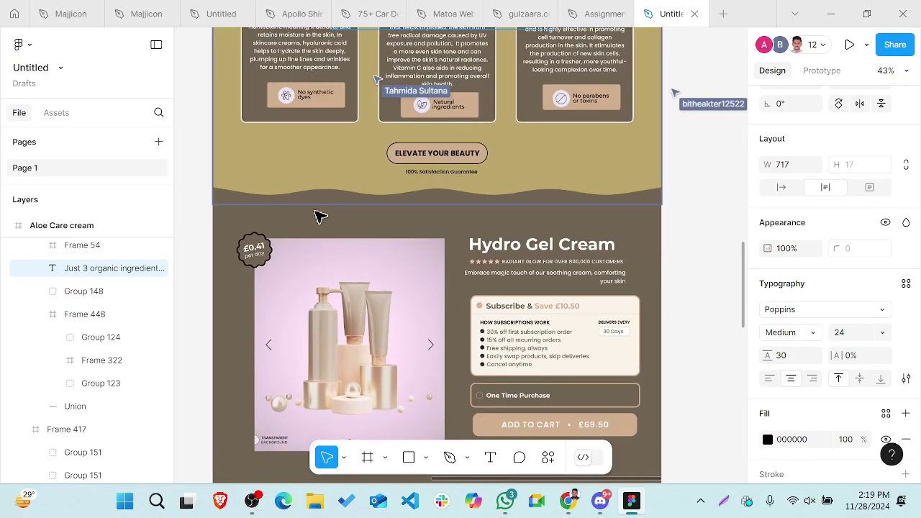
{"action": "scroll", "coordinate": [320, 216], "scroll_direction": "down", "scroll_amount": 2}
{"action": "scroll", "coordinate": [320, 216], "scroll_direction": "down", "scroll_amount": 5, "text": "ctrl"}
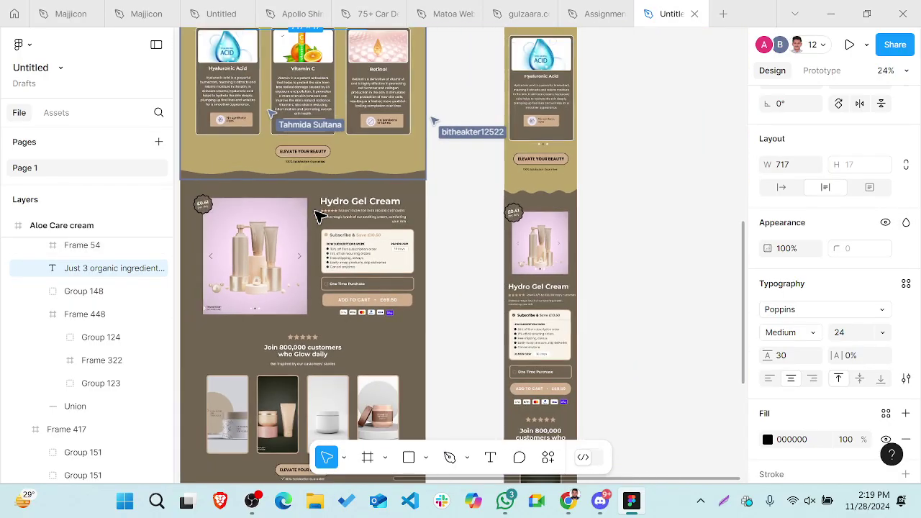
{"action": "scroll", "coordinate": [320, 216], "scroll_direction": "up", "scroll_amount": 2}
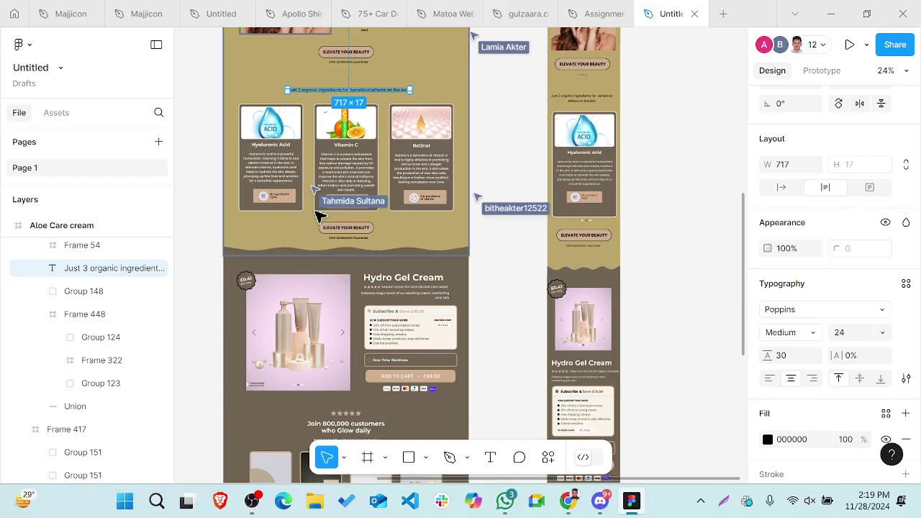
- Examine the Hydro Gel Cream section's product image, subscription box, purchase options and Add to Cart button
{"action": "scroll", "coordinate": [316, 214], "scroll_direction": "down", "scroll_amount": 5}
{"action": "scroll", "coordinate": [318, 201], "scroll_direction": "down", "scroll_amount": 3}
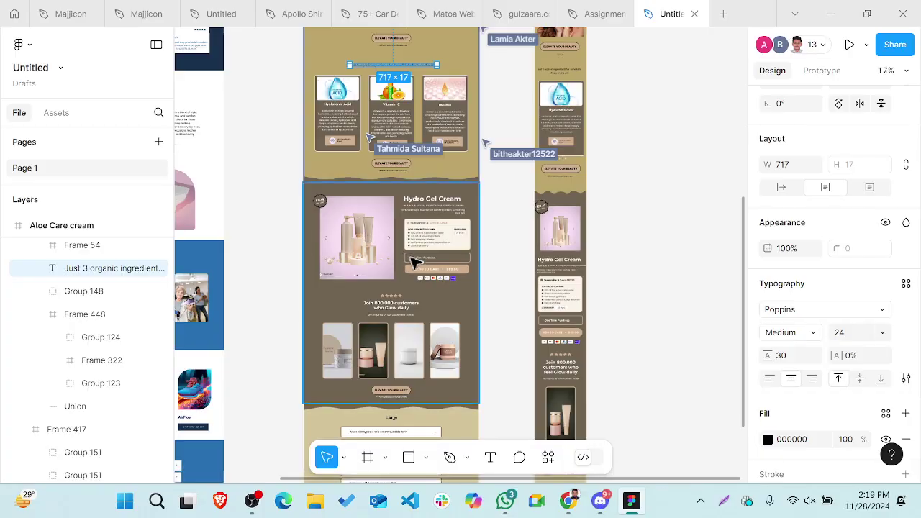
{"action": "scroll", "coordinate": [416, 262], "scroll_direction": "down", "scroll_amount": 4}
{"action": "scroll", "coordinate": [397, 213], "scroll_direction": "up", "scroll_amount": 5}
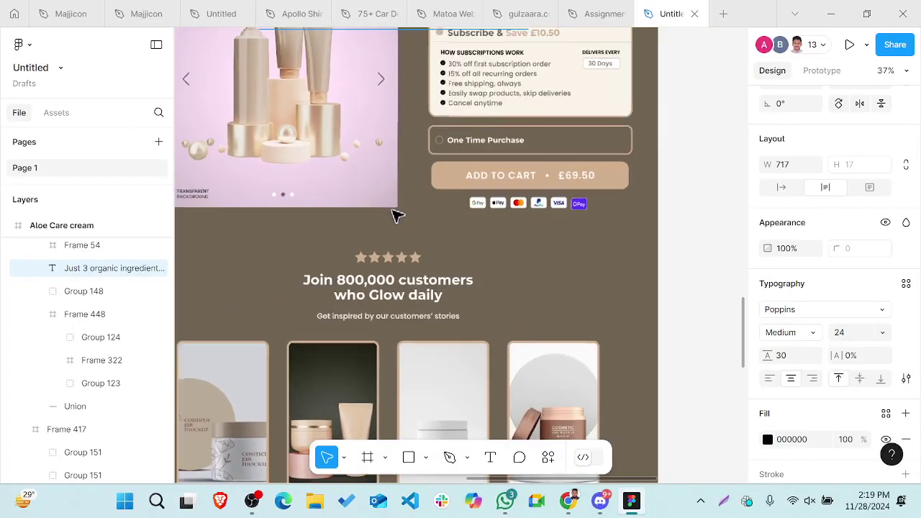
{"action": "scroll", "coordinate": [397, 213], "scroll_direction": "up", "scroll_amount": 4}
{"action": "scroll", "coordinate": [432, 209], "scroll_direction": "down", "scroll_amount": 2}
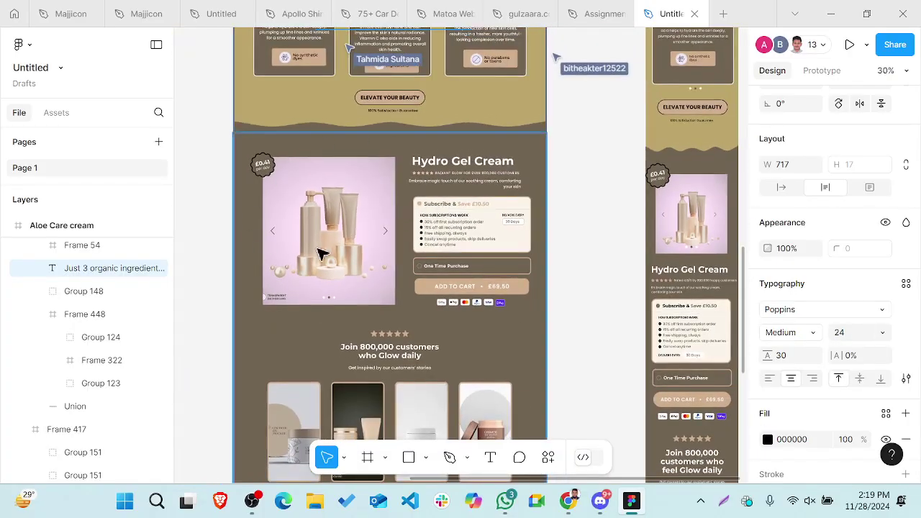
{"action": "scroll", "coordinate": [321, 253], "scroll_direction": "up", "scroll_amount": 3}
{"action": "scroll", "coordinate": [322, 253], "scroll_direction": "down", "scroll_amount": 2}
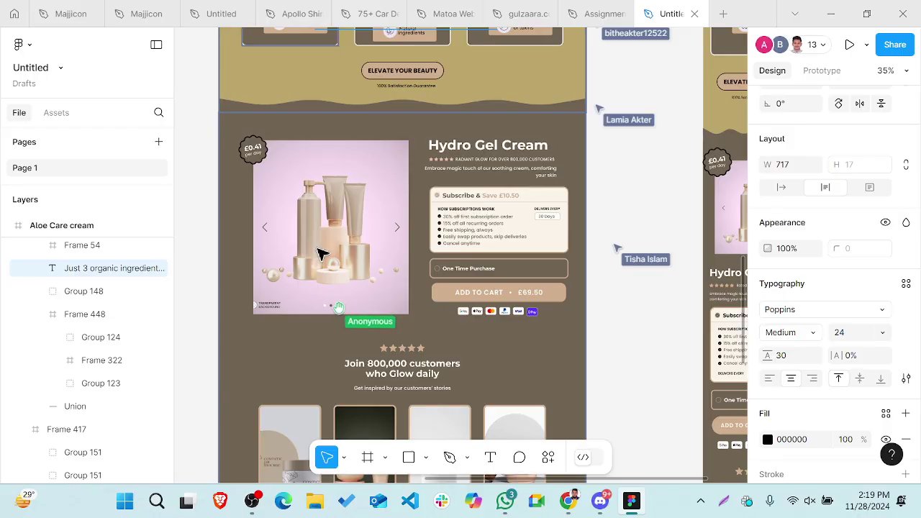
- Examine the customer stories gallery, the FAQs list and the copyright footer at the end of the Aloe Care cream page
{"action": "scroll", "coordinate": [439, 255], "scroll_direction": "down", "scroll_amount": 3, "text": "ctrl"}
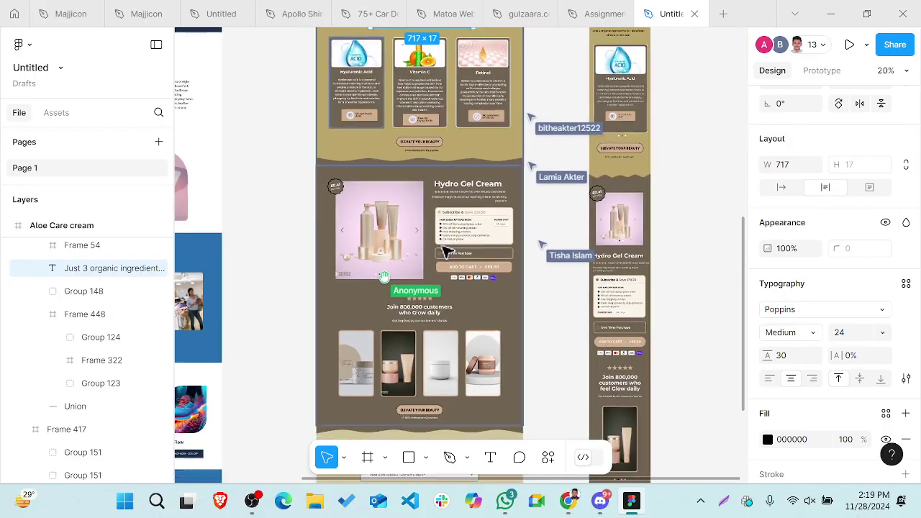
{"action": "scroll", "coordinate": [446, 250], "scroll_direction": "down", "scroll_amount": 1}
{"action": "scroll", "coordinate": [447, 250], "scroll_direction": "down", "scroll_amount": 3}
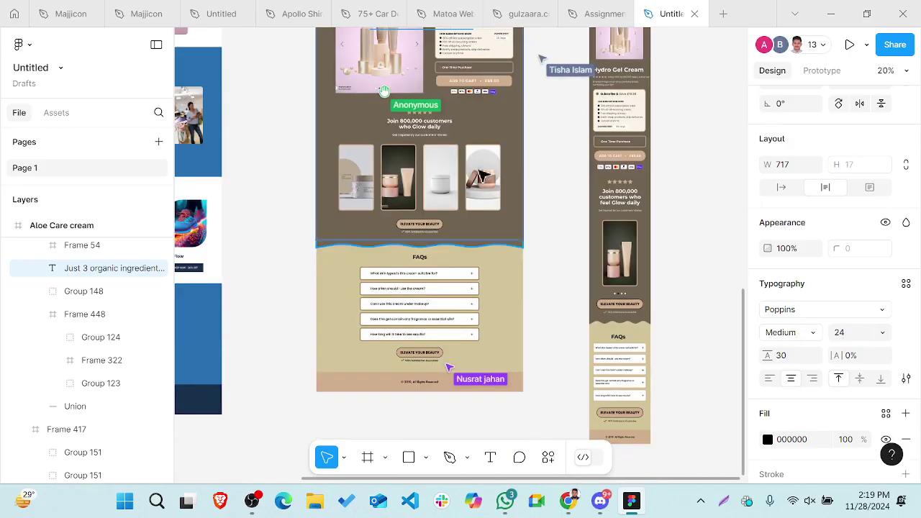
{"action": "scroll", "coordinate": [439, 231], "scroll_direction": "down", "scroll_amount": 4}
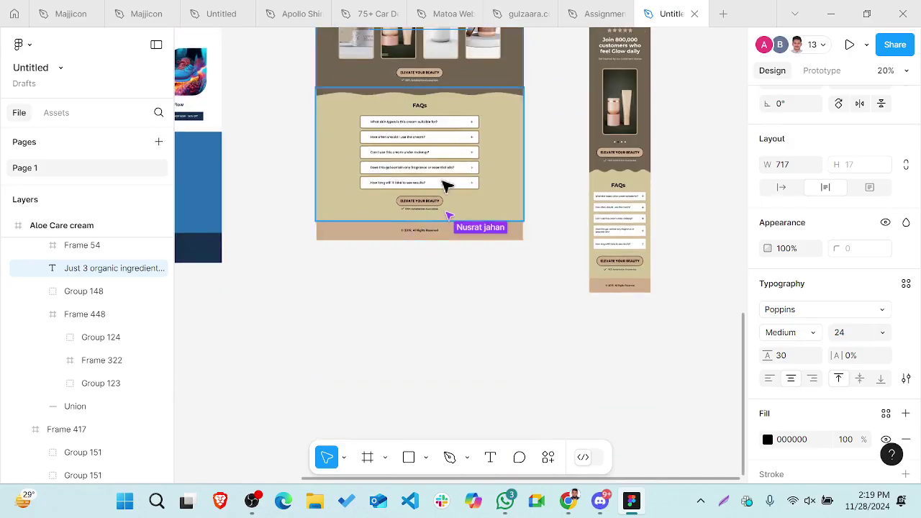
{"action": "scroll", "coordinate": [444, 178], "scroll_direction": "up", "scroll_amount": 4}
{"action": "scroll", "coordinate": [381, 243], "scroll_direction": "down", "scroll_amount": 3}
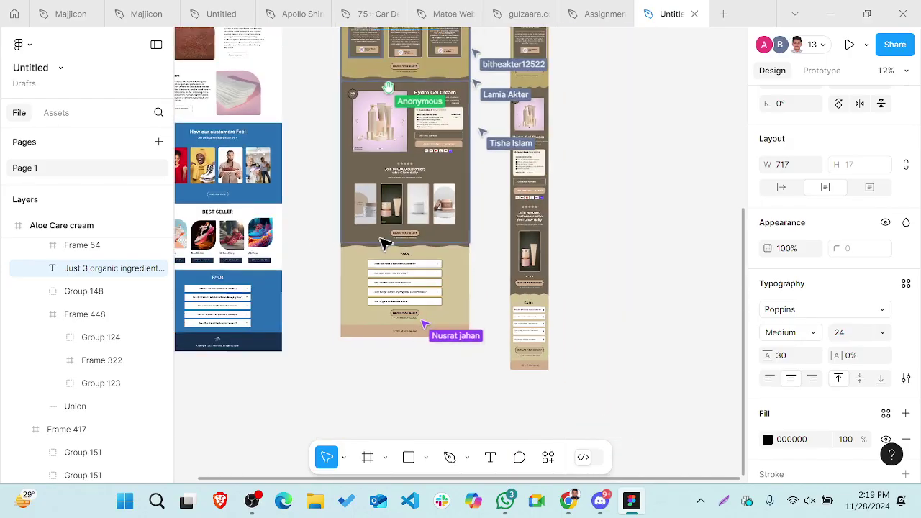
{"action": "scroll", "coordinate": [398, 336], "scroll_direction": "up", "scroll_amount": 4}
{"action": "scroll", "coordinate": [398, 336], "scroll_direction": "up", "scroll_amount": 2}
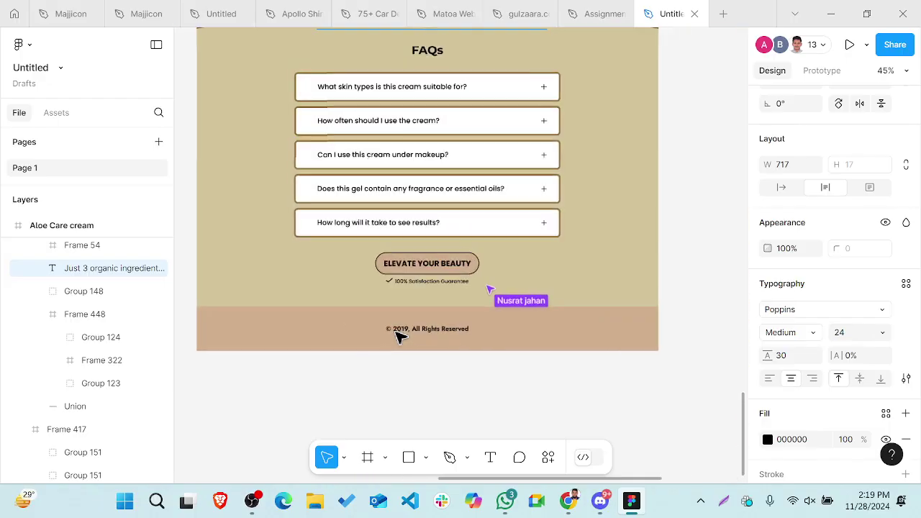
- Inspect the Hydro Gel Cream product image's carousel arrows frame and the parent frame that contains it
{"action": "scroll", "coordinate": [398, 336], "scroll_direction": "up", "scroll_amount": 10}
{"action": "scroll", "coordinate": [398, 336], "scroll_direction": "down", "scroll_amount": 4}
{"action": "scroll", "coordinate": [389, 302], "scroll_direction": "up", "scroll_amount": 1}
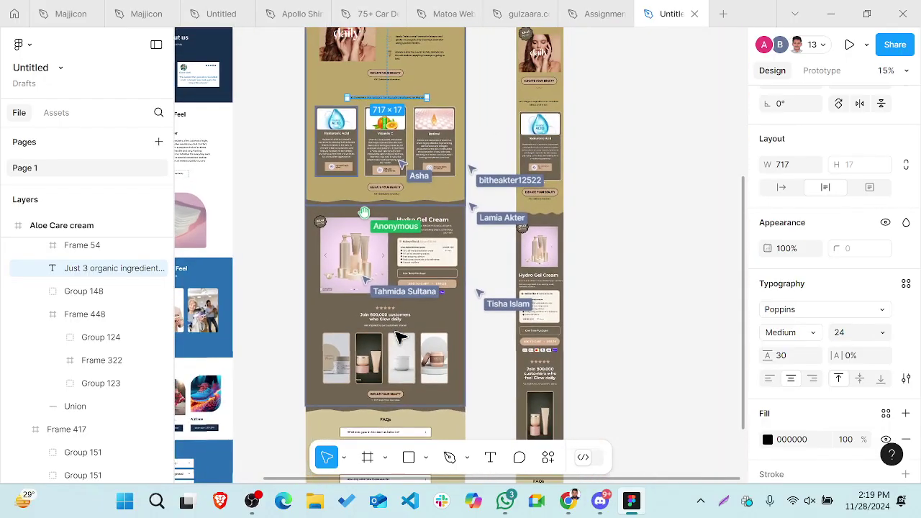
{"action": "scroll", "coordinate": [350, 254], "scroll_direction": "up", "scroll_amount": 6}
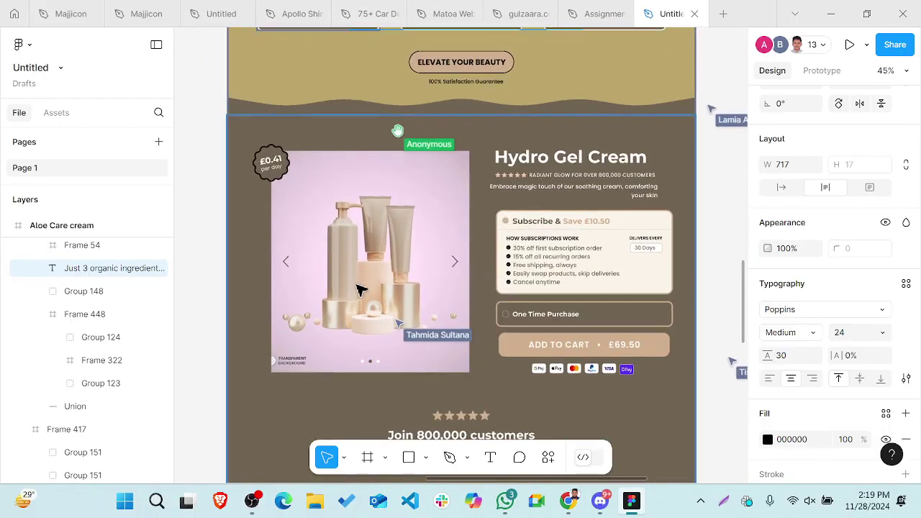
{"action": "left_click", "coordinate": [341, 271]}
{"action": "double_click", "coordinate": [341, 270]}
{"action": "double_click", "coordinate": [341, 270]}
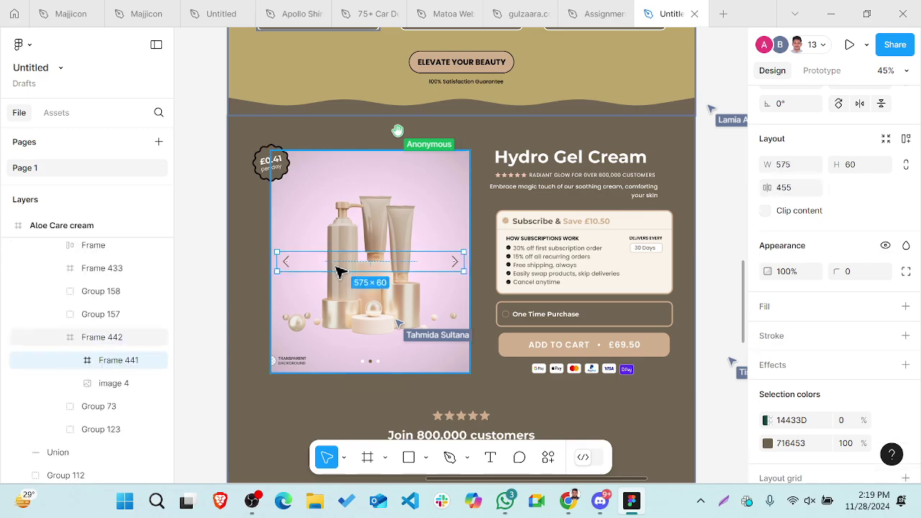
{"action": "key", "text": "Escape"}
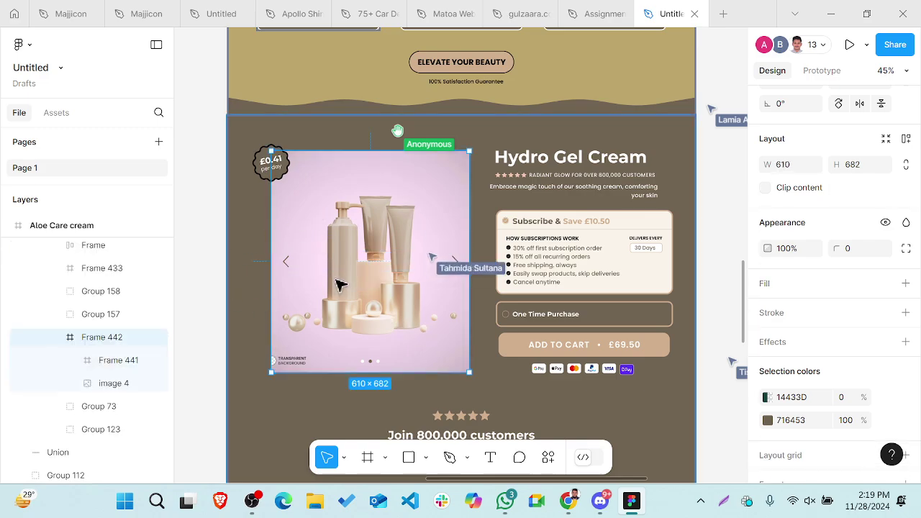
- Review the sections below the product image and inspect the copyright footer frame of the desktop page
{"action": "scroll", "coordinate": [339, 283], "scroll_direction": "down", "scroll_amount": 3}
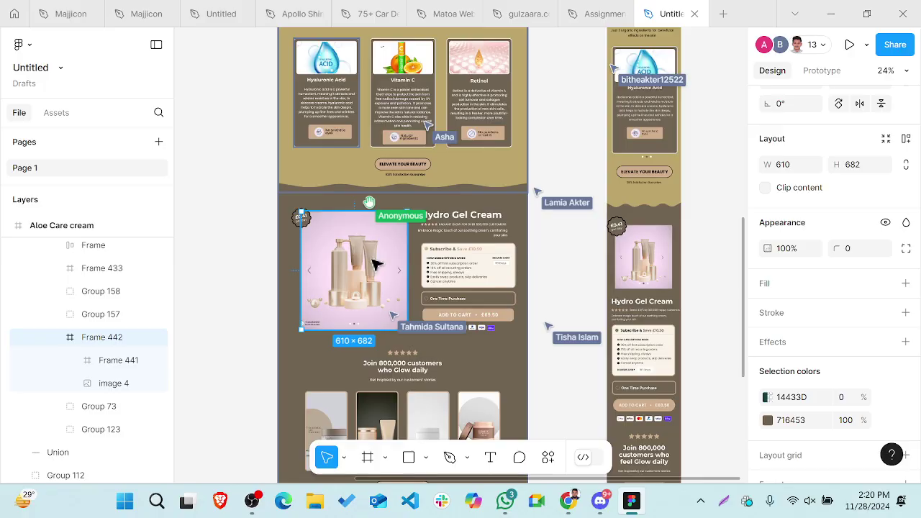
{"action": "scroll", "coordinate": [471, 321], "scroll_direction": "down", "scroll_amount": 2, "text": "ctrl"}
{"action": "scroll", "coordinate": [414, 290], "scroll_direction": "down", "scroll_amount": 2}
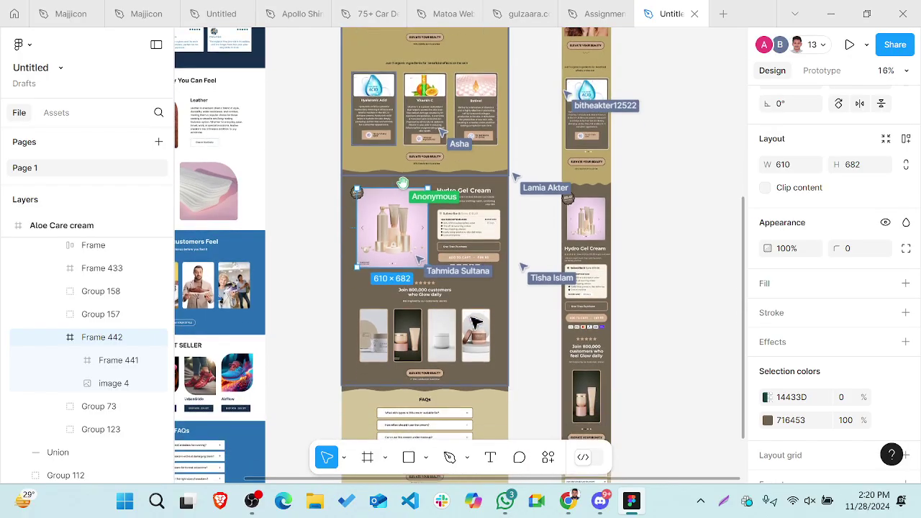
{"action": "scroll", "coordinate": [414, 291], "scroll_direction": "down", "scroll_amount": 3}
{"action": "scroll", "coordinate": [397, 308], "scroll_direction": "down", "scroll_amount": 4}
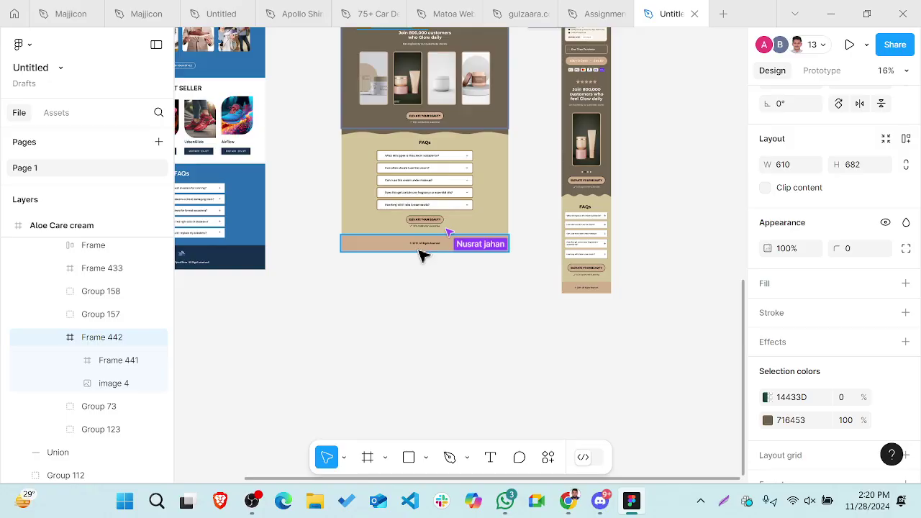
{"action": "left_click", "coordinate": [423, 245]}
- Compare the full-page layouts of the Sport Shoe design and the desktop and mobile Aloe Care cream designs
{"action": "scroll", "coordinate": [423, 252], "scroll_direction": "up", "scroll_amount": 3, "text": "ctrl"}
{"action": "scroll", "coordinate": [423, 254], "scroll_direction": "up", "scroll_amount": 6}
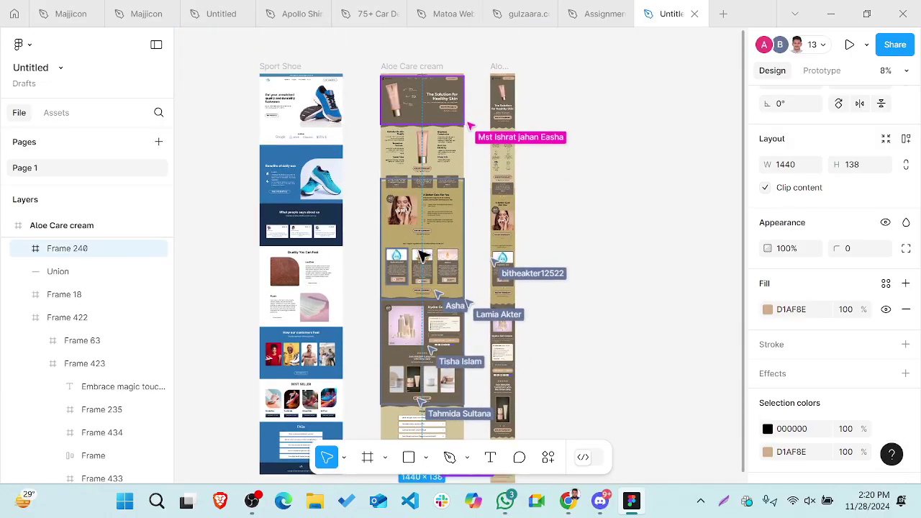
{"action": "scroll", "coordinate": [344, 284], "scroll_direction": "down", "scroll_amount": 2}
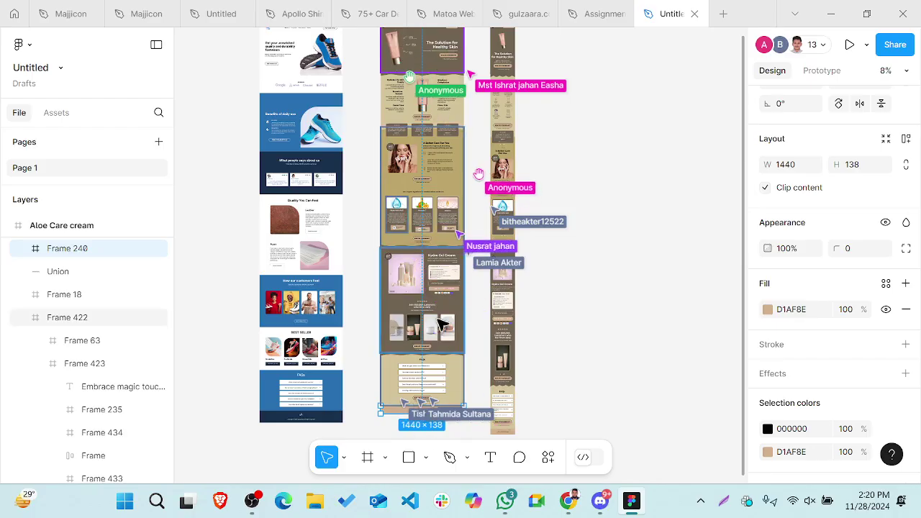
{"action": "scroll", "coordinate": [438, 320], "scroll_direction": "down", "scroll_amount": 3}
{"action": "scroll", "coordinate": [438, 320], "scroll_direction": "down", "scroll_amount": 3}
{"action": "scroll", "coordinate": [438, 319], "scroll_direction": "up", "scroll_amount": 5}
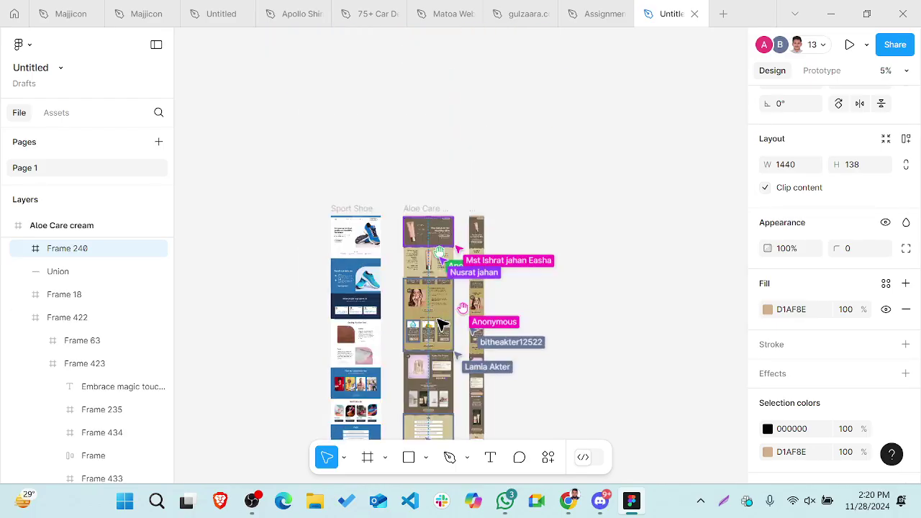
{"action": "scroll", "coordinate": [437, 319], "scroll_direction": "down", "scroll_amount": 4}
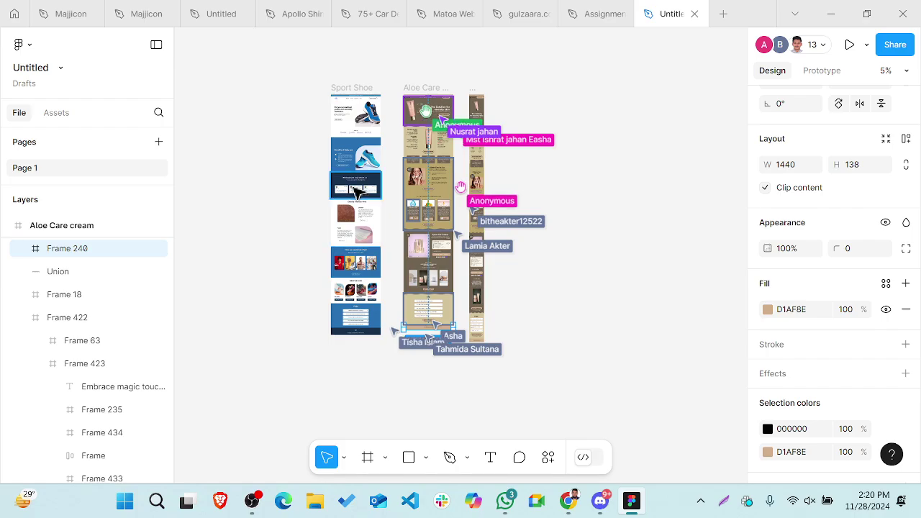
- Examine the Sport Shoe page's hero section, As Seen In logo strip and Benefits of daily use section
{"action": "scroll", "coordinate": [362, 195], "scroll_direction": "up", "scroll_amount": 3}
{"action": "scroll", "coordinate": [357, 159], "scroll_direction": "up", "scroll_amount": 3}
{"action": "scroll", "coordinate": [341, 285], "scroll_direction": "up", "scroll_amount": 5}
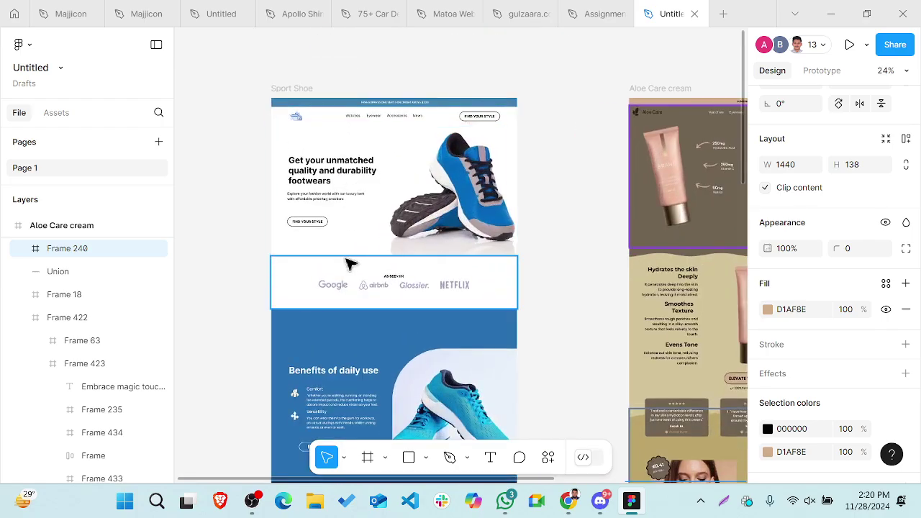
- Review the Sport Shoe page from its benefits and testimonials sections down through Quality You Can Feel to the FAQs
{"action": "scroll", "coordinate": [348, 263], "scroll_direction": "down", "scroll_amount": 5}
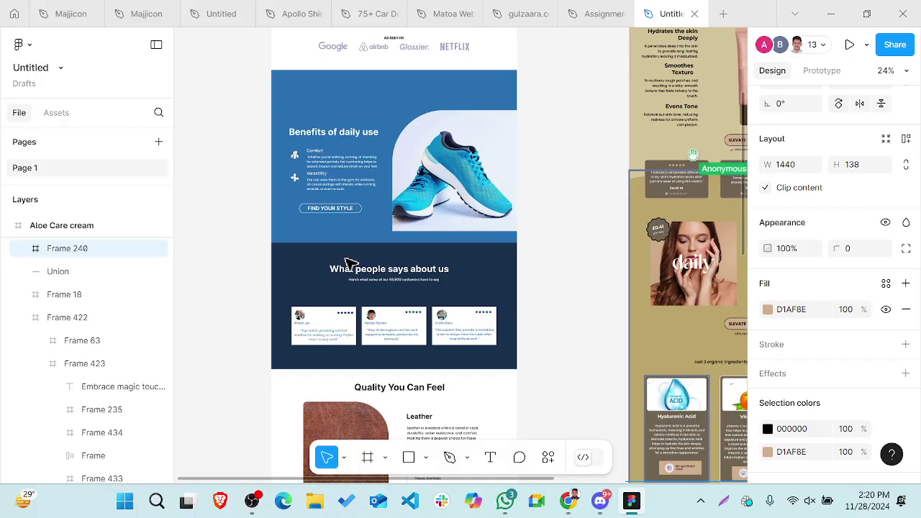
{"action": "scroll", "coordinate": [351, 263], "scroll_direction": "down", "scroll_amount": 2}
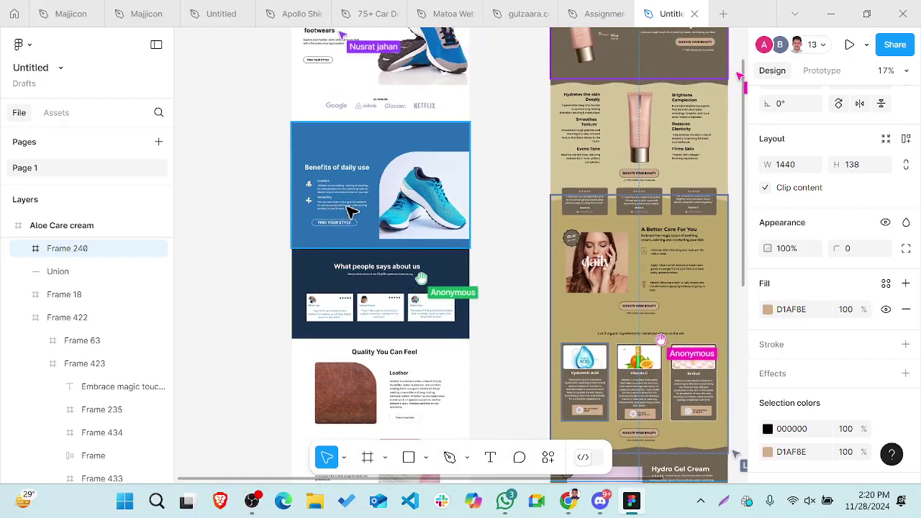
{"action": "scroll", "coordinate": [353, 193], "scroll_direction": "right", "scroll_amount": 2}
{"action": "scroll", "coordinate": [353, 193], "scroll_direction": "down", "scroll_amount": 2}
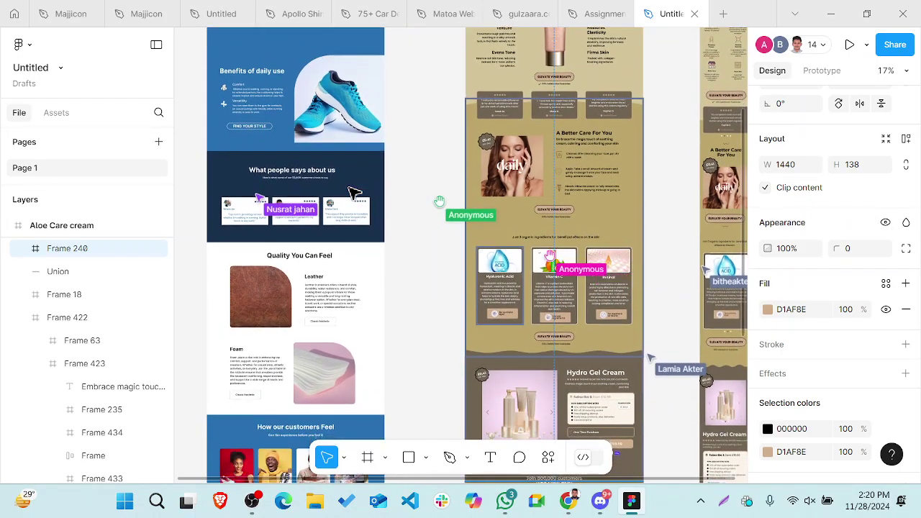
{"action": "scroll", "coordinate": [351, 195], "scroll_direction": "down", "scroll_amount": 2}
{"action": "scroll", "coordinate": [353, 195], "scroll_direction": "down", "scroll_amount": 2}
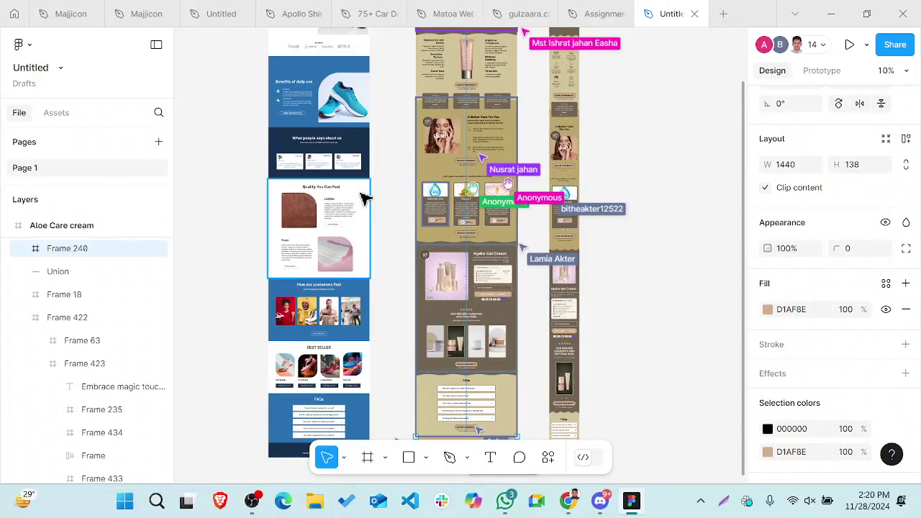
- Compare the section order of the Sport Shoe page with the Aloe Care cream pages from hero to footer
{"action": "scroll", "coordinate": [368, 203], "scroll_direction": "up", "scroll_amount": 3}
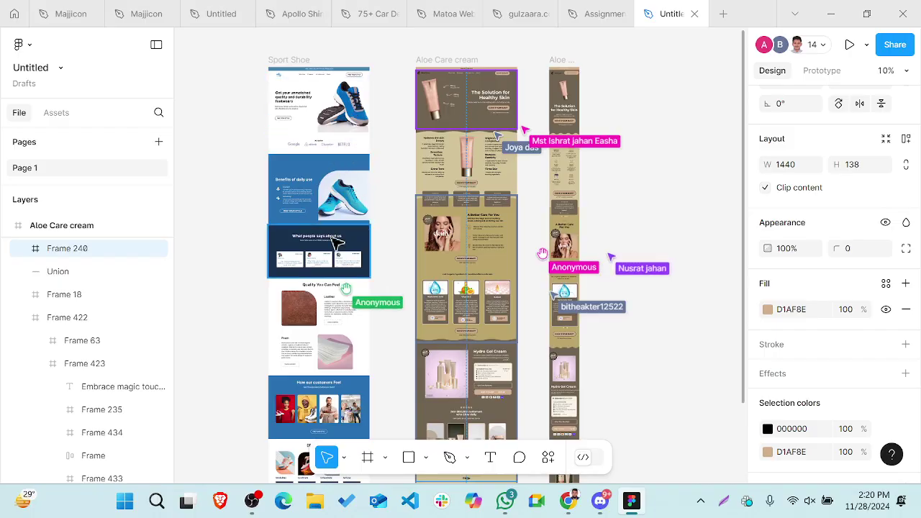
{"action": "scroll", "coordinate": [335, 242], "scroll_direction": "down", "scroll_amount": 5}
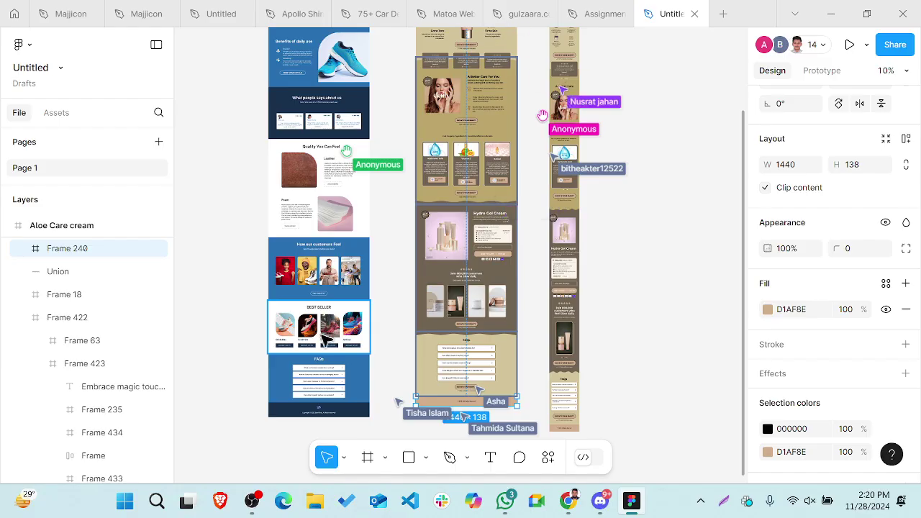
{"action": "scroll", "coordinate": [319, 296], "scroll_direction": "up", "scroll_amount": 4}
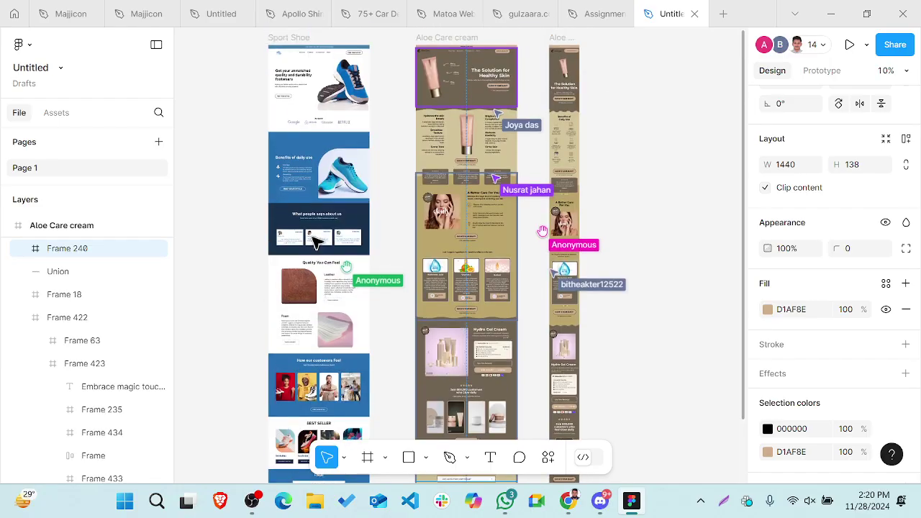
{"action": "scroll", "coordinate": [321, 341], "scroll_direction": "up", "scroll_amount": 3}
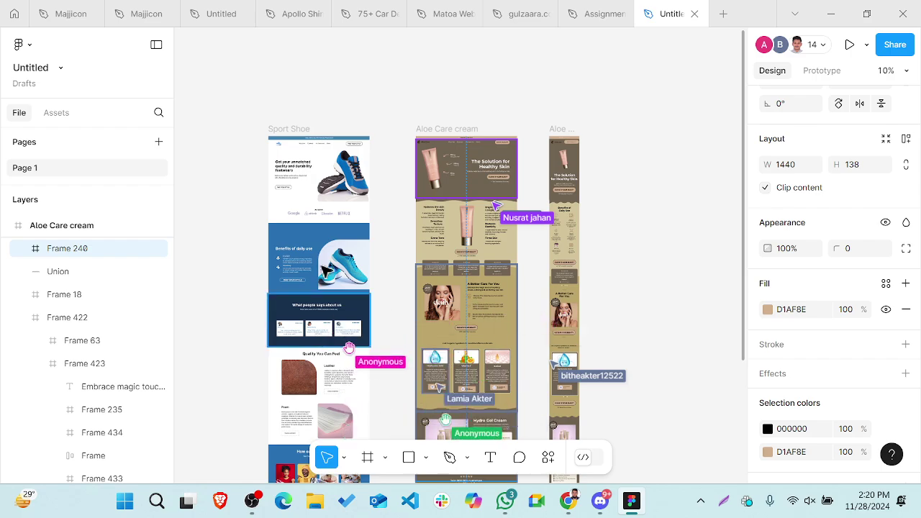
{"action": "scroll", "coordinate": [325, 176], "scroll_direction": "up", "scroll_amount": 3}
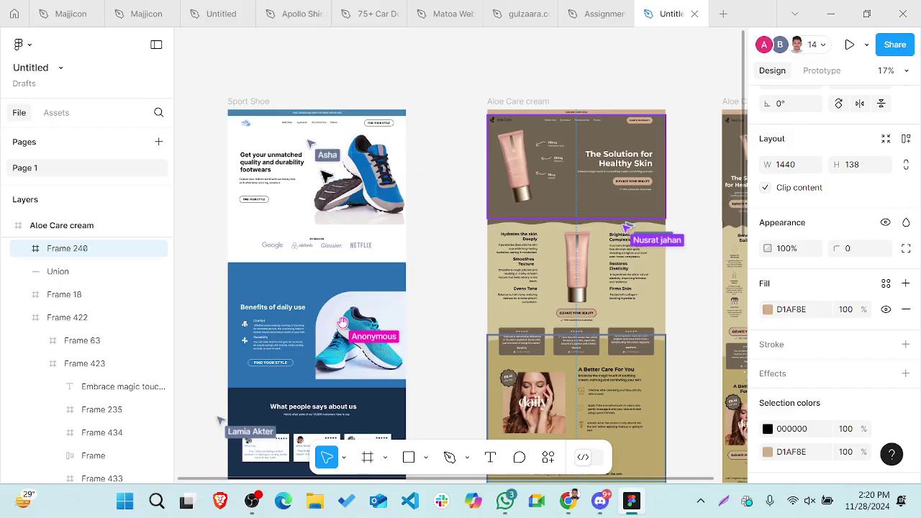
- Examine the Sport Shoe page's customer photos, Best Seller, FAQs and footer sections alongside the desktop Aloe Care cream page
{"action": "scroll", "coordinate": [325, 176], "scroll_direction": "down", "scroll_amount": 5}
{"action": "scroll", "coordinate": [325, 180], "scroll_direction": "down", "scroll_amount": 5}
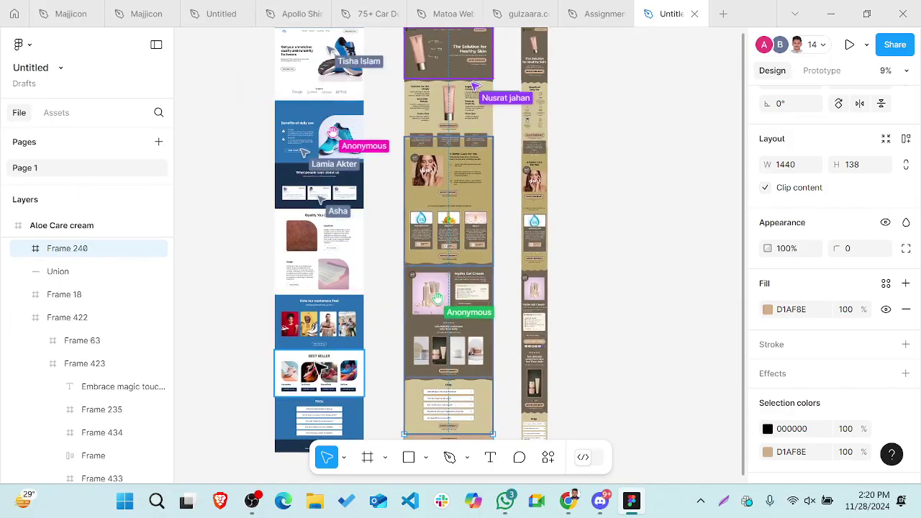
{"action": "scroll", "coordinate": [321, 370], "scroll_direction": "up", "scroll_amount": 3}
{"action": "scroll", "coordinate": [320, 371], "scroll_direction": "down", "scroll_amount": 4}
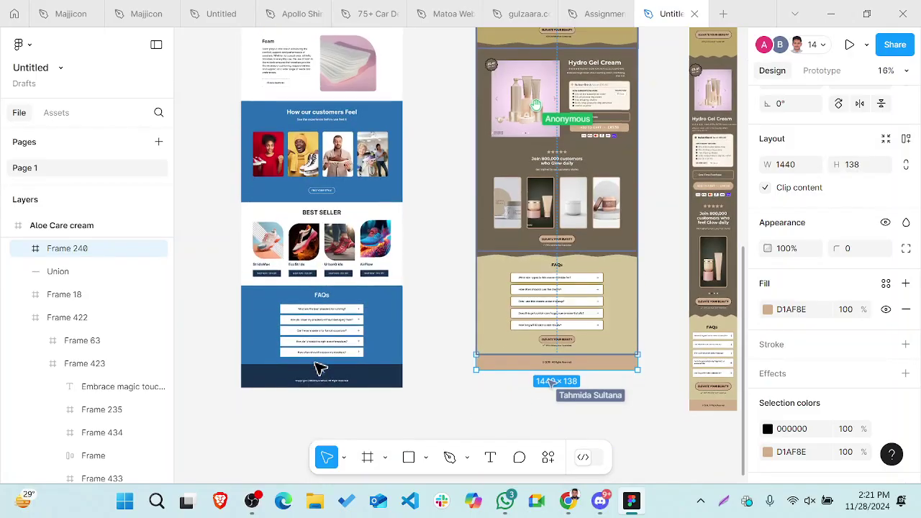
{"action": "scroll", "coordinate": [321, 370], "scroll_direction": "up", "scroll_amount": 5}
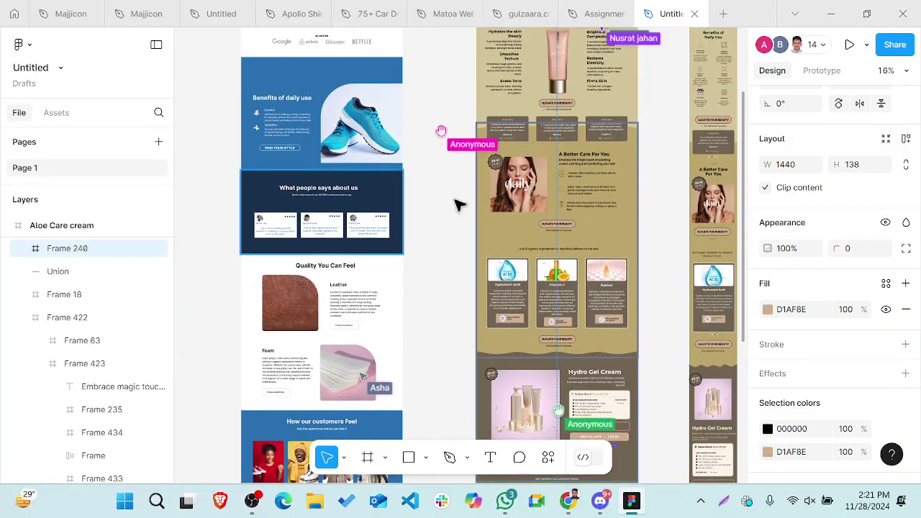
{"action": "scroll", "coordinate": [510, 212], "scroll_direction": "down", "scroll_amount": 4}
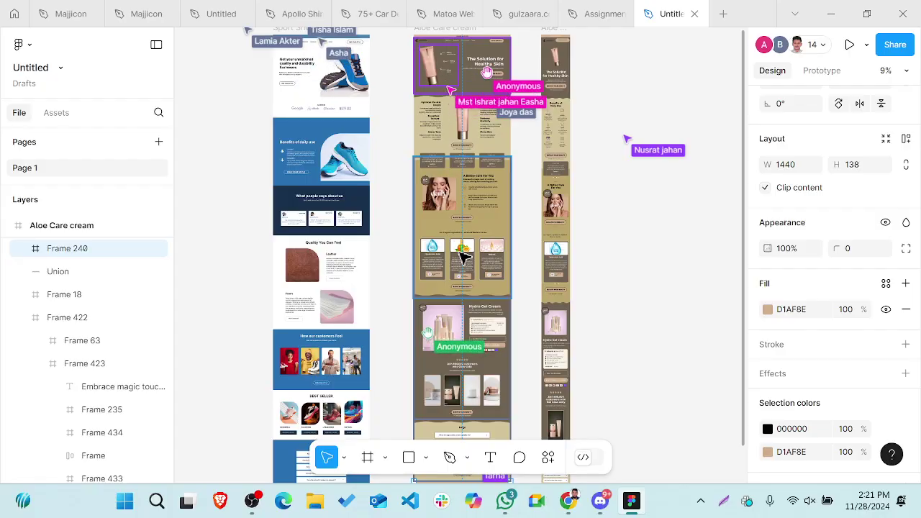
- Inspect the dimensions of the whole desktop Aloe Care cream frame and clear the selection
{"action": "scroll", "coordinate": [436, 216], "scroll_direction": "down", "scroll_amount": 5}
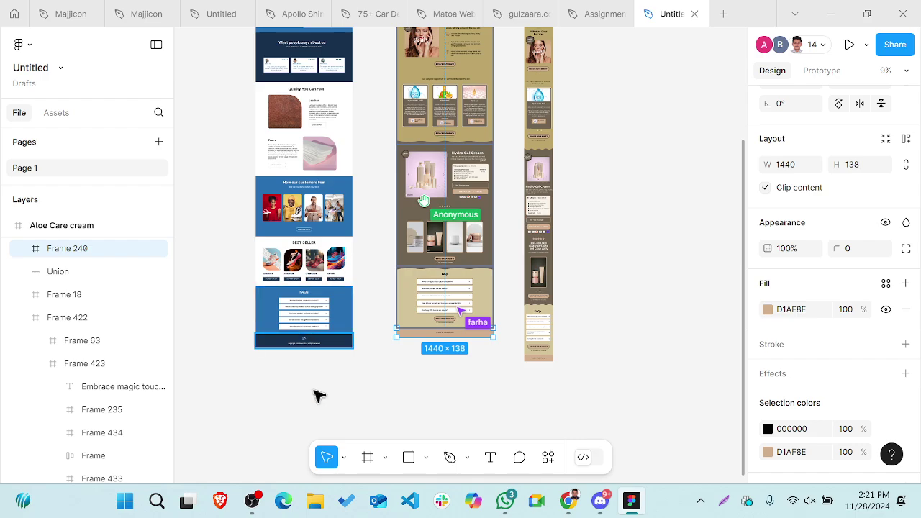
{"action": "scroll", "coordinate": [319, 396], "scroll_direction": "up", "scroll_amount": 6}
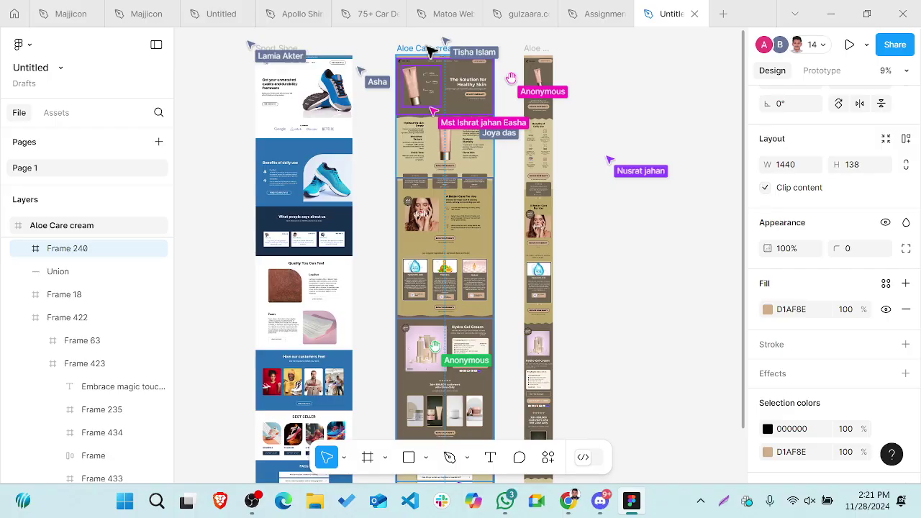
{"action": "left_click", "coordinate": [429, 53]}
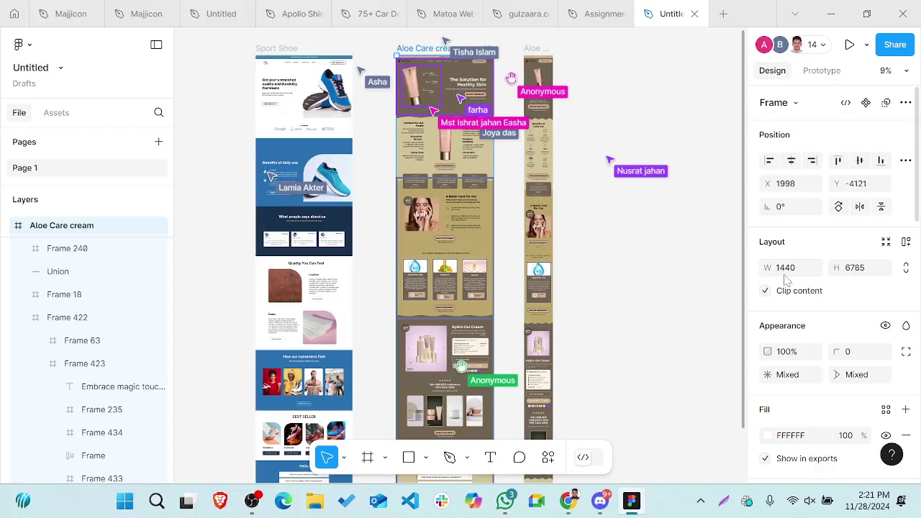
{"action": "left_click", "coordinate": [627, 113]}
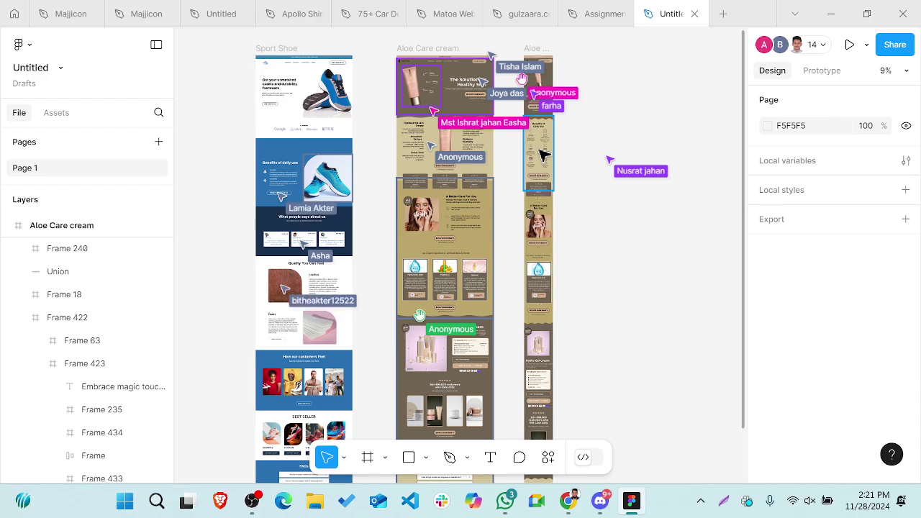
- Review the mobile Aloe Care page down to its footer and examine its Hydro Gel Cream product section up close
{"action": "scroll", "coordinate": [543, 154], "scroll_direction": "down", "scroll_amount": 2}
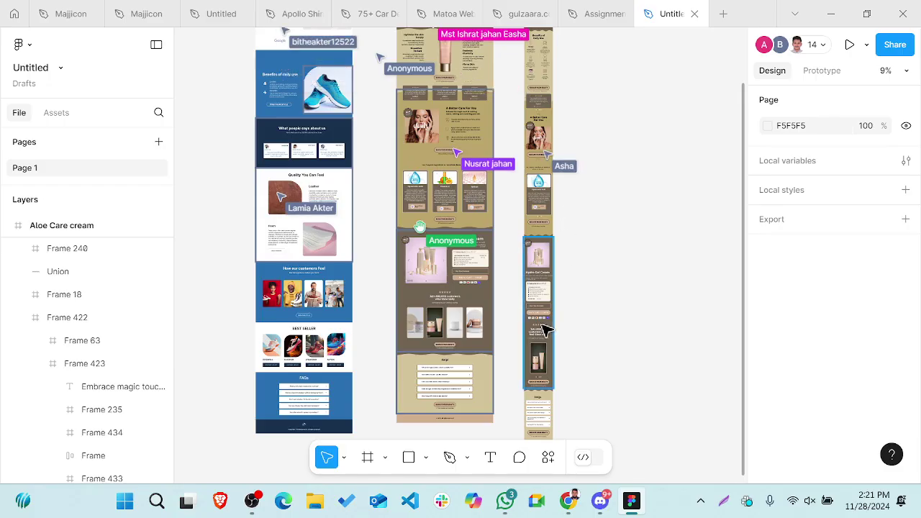
{"action": "scroll", "coordinate": [545, 330], "scroll_direction": "down", "scroll_amount": 1}
{"action": "scroll", "coordinate": [545, 329], "scroll_direction": "down", "scroll_amount": 1}
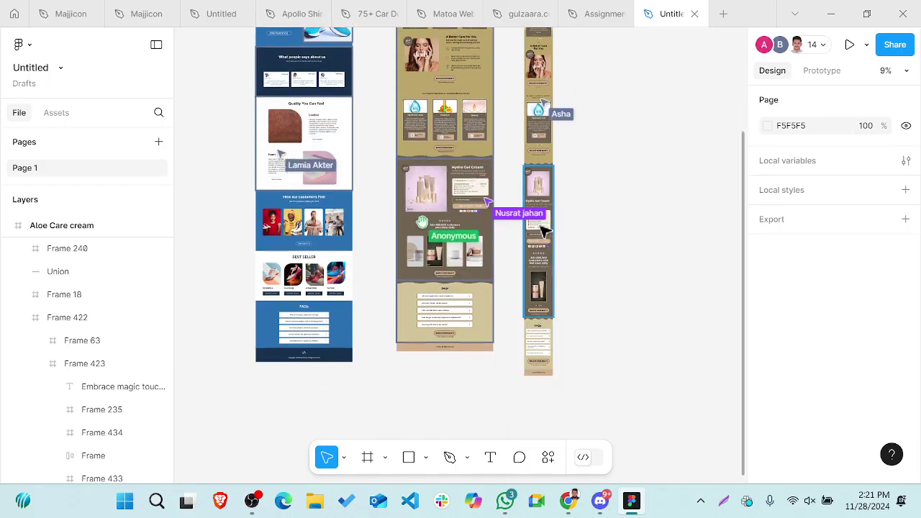
{"action": "scroll", "coordinate": [543, 216], "scroll_direction": "up", "scroll_amount": 5}
{"action": "scroll", "coordinate": [543, 216], "scroll_direction": "left", "scroll_amount": 1}
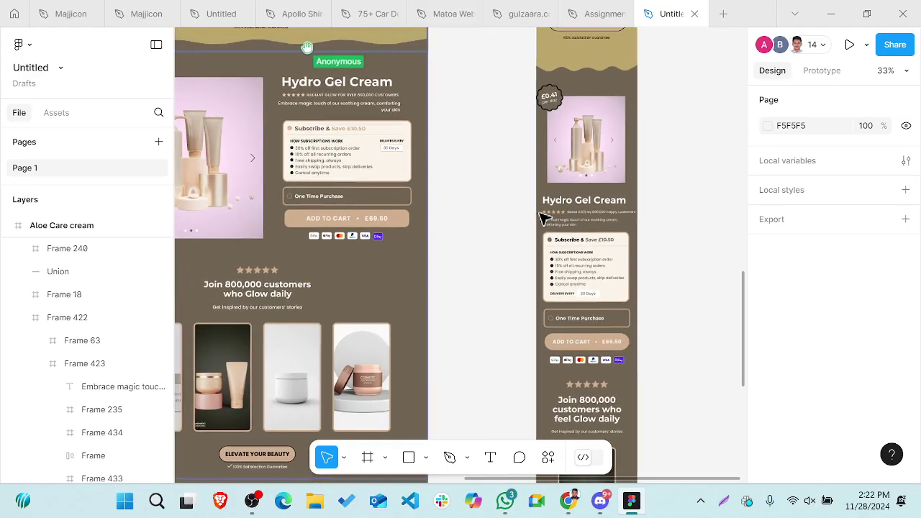
- Compare the desktop "Join 800,000 customers" section's four image cards with the single image card in the mobile version
{"action": "scroll", "coordinate": [544, 212], "scroll_direction": "down", "scroll_amount": 8}
{"action": "scroll", "coordinate": [368, 104], "scroll_direction": "up", "scroll_amount": 3}
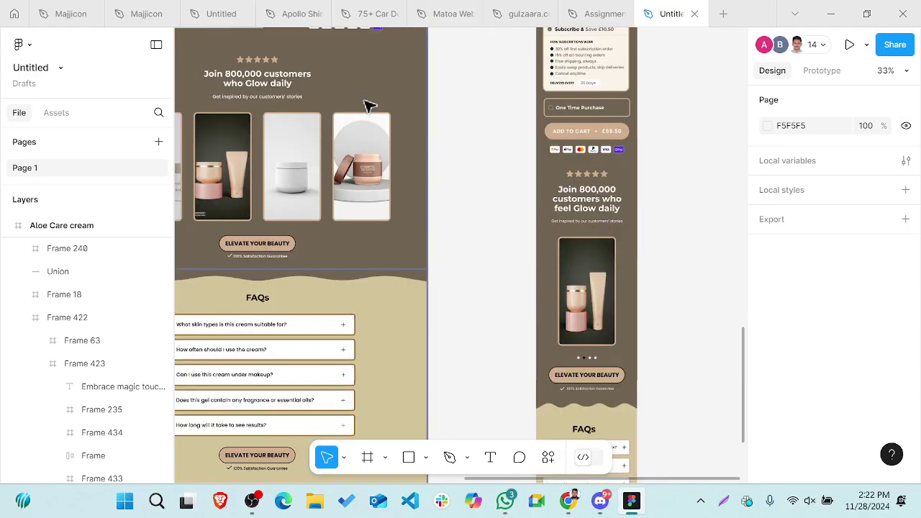
{"action": "scroll", "coordinate": [346, 144], "scroll_direction": "left", "scroll_amount": 2}
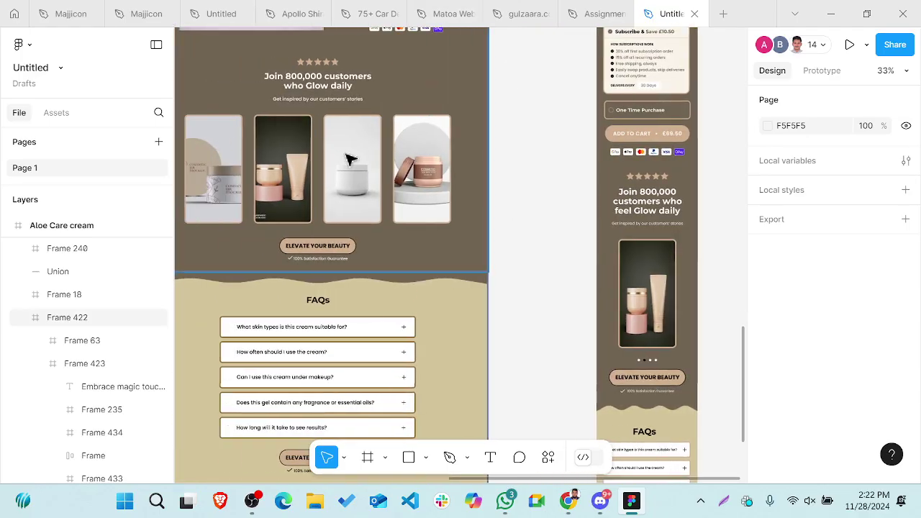
{"action": "scroll", "coordinate": [360, 169], "scroll_direction": "right", "scroll_amount": 6}
{"action": "scroll", "coordinate": [462, 298], "scroll_direction": "up", "scroll_amount": 3}
{"action": "scroll", "coordinate": [462, 298], "scroll_direction": "up", "scroll_amount": 2}
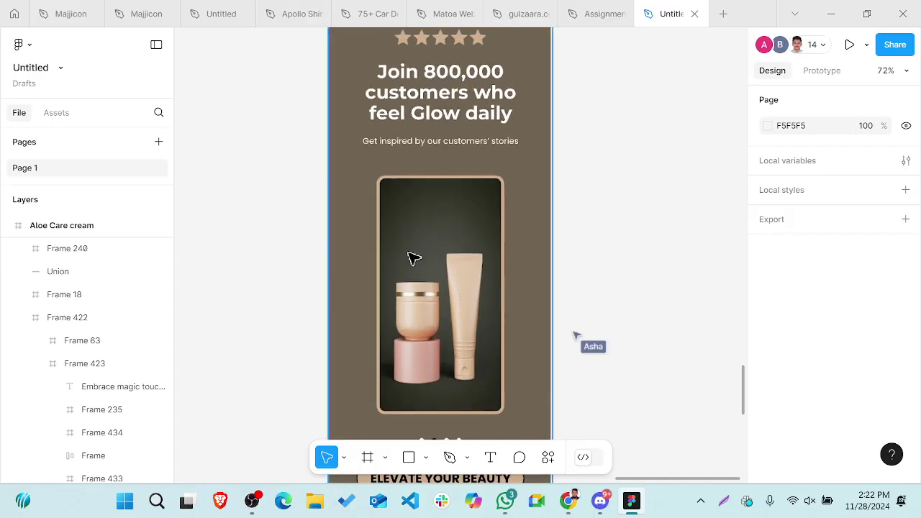
- Examine the mobile customer image's carousel dots and button, and compare the FAQs and footers of both Aloe Care pages
{"action": "scroll", "coordinate": [422, 309], "scroll_direction": "down", "scroll_amount": 3}
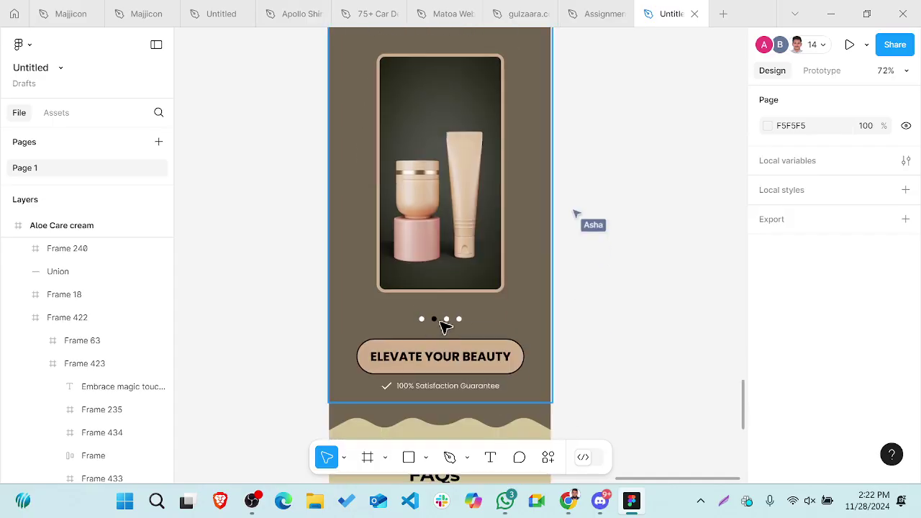
{"action": "scroll", "coordinate": [444, 326], "scroll_direction": "down", "scroll_amount": 2}
{"action": "scroll", "coordinate": [438, 325], "scroll_direction": "down", "scroll_amount": 2}
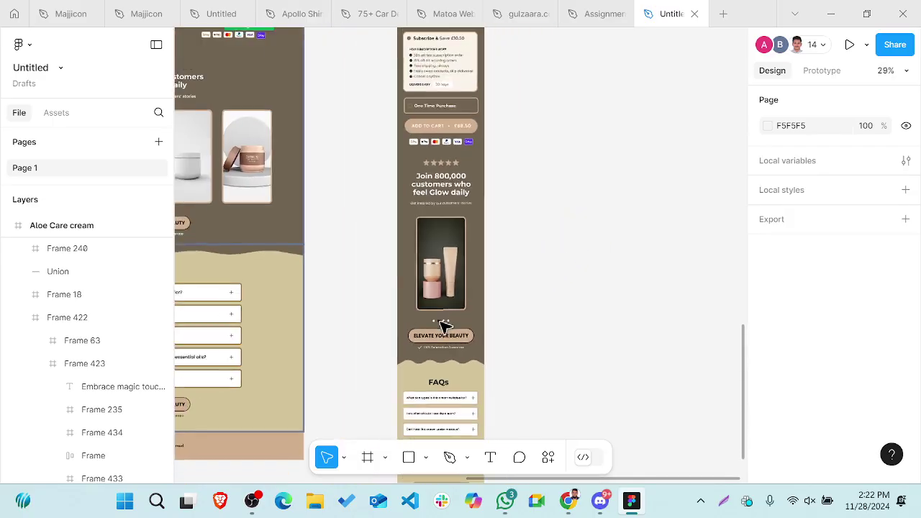
{"action": "scroll", "coordinate": [301, 284], "scroll_direction": "left", "scroll_amount": 5}
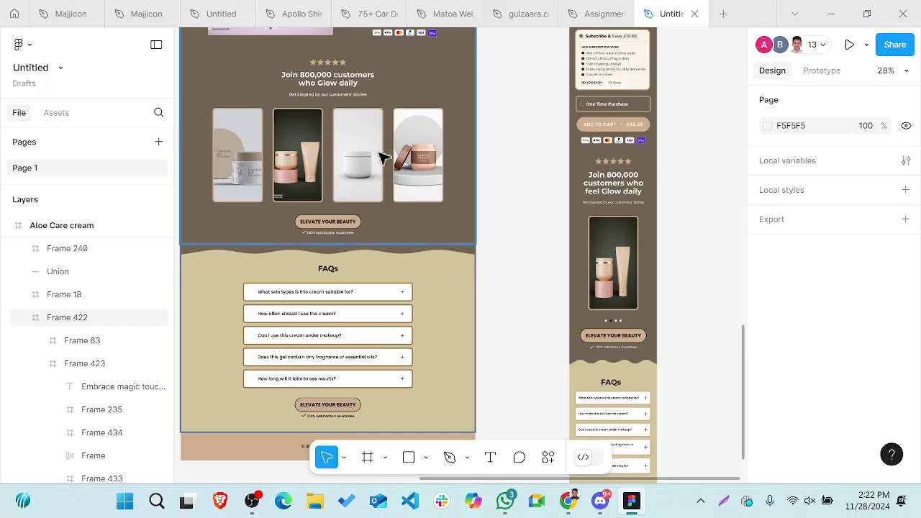
{"action": "scroll", "coordinate": [561, 190], "scroll_direction": "down", "scroll_amount": 3}
{"action": "scroll", "coordinate": [562, 191], "scroll_direction": "down", "scroll_amount": 2}
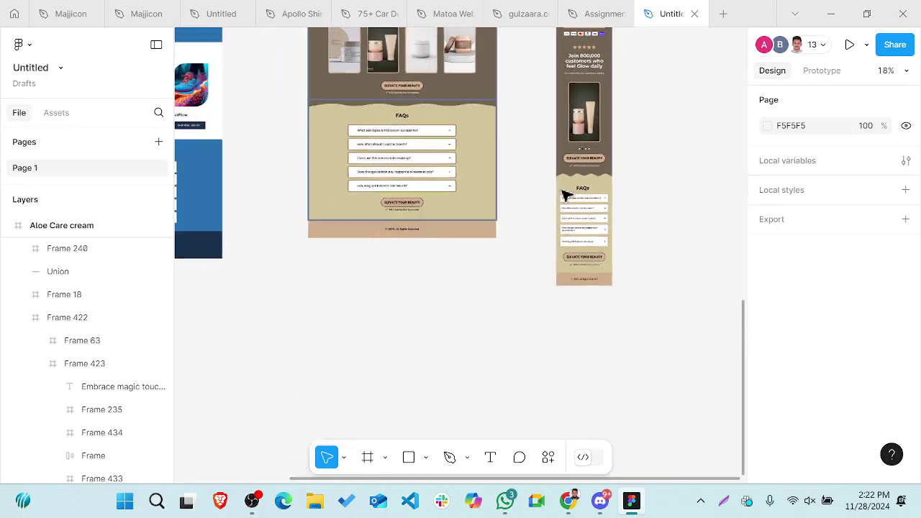
- Compare the mobile Hyaluronic Acid carousel card with the three ingredient cards on the desktop Aloe Care page
{"action": "scroll", "coordinate": [562, 191], "scroll_direction": "up", "scroll_amount": 3}
{"action": "scroll", "coordinate": [565, 194], "scroll_direction": "up", "scroll_amount": 5}
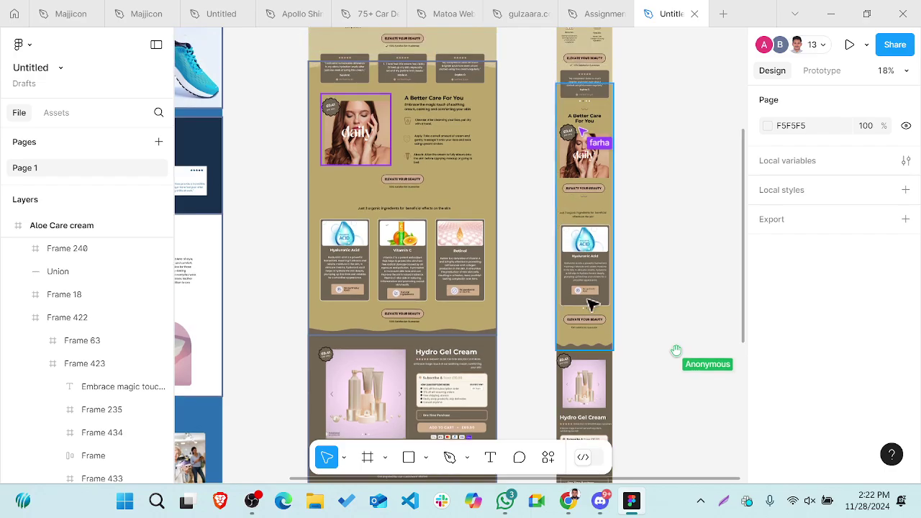
{"action": "scroll", "coordinate": [595, 314], "scroll_direction": "up", "scroll_amount": 3}
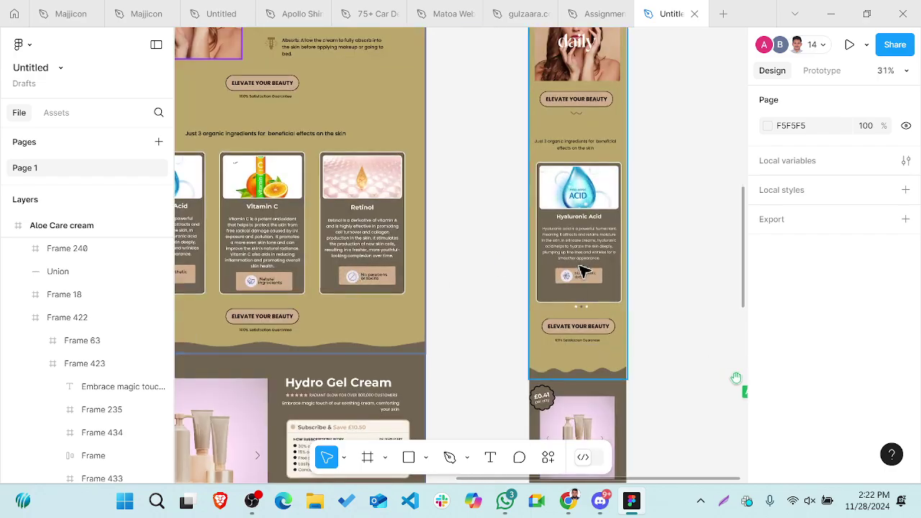
{"action": "scroll", "coordinate": [583, 270], "scroll_direction": "up", "scroll_amount": 3}
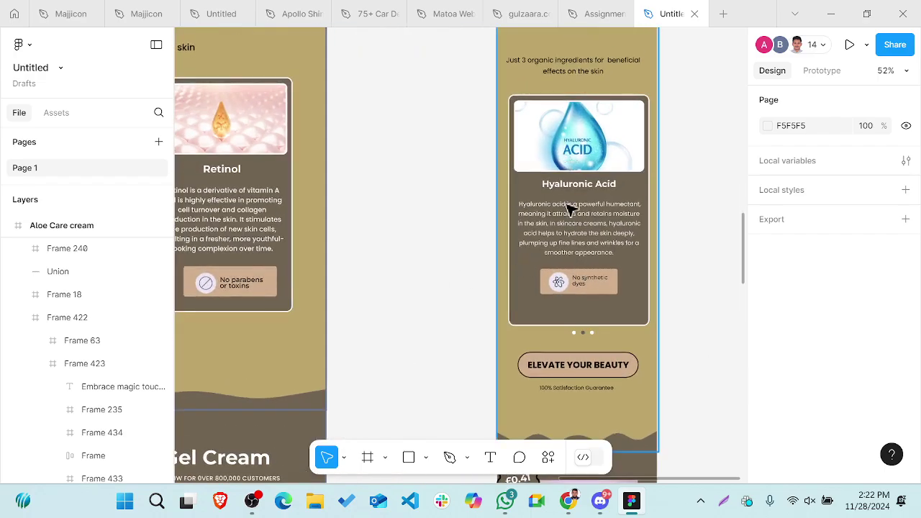
{"action": "scroll", "coordinate": [569, 208], "scroll_direction": "down", "scroll_amount": 4}
{"action": "scroll", "coordinate": [569, 208], "scroll_direction": "left", "scroll_amount": 2}
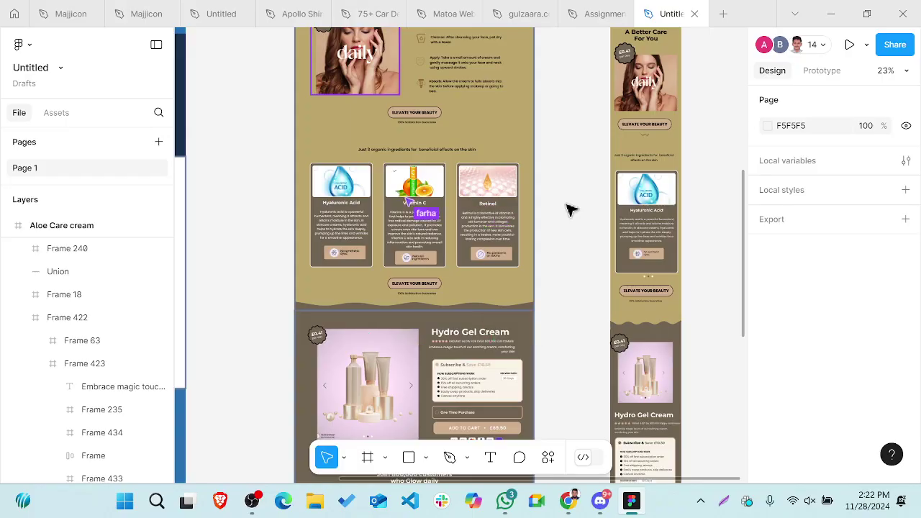
- Review the Sport Shoe, desktop Aloe Care and mobile Aloe Care pages side by side from footer back to hero
{"action": "scroll", "coordinate": [509, 210], "scroll_direction": "left", "scroll_amount": 2}
{"action": "scroll", "coordinate": [457, 212], "scroll_direction": "down", "scroll_amount": 3}
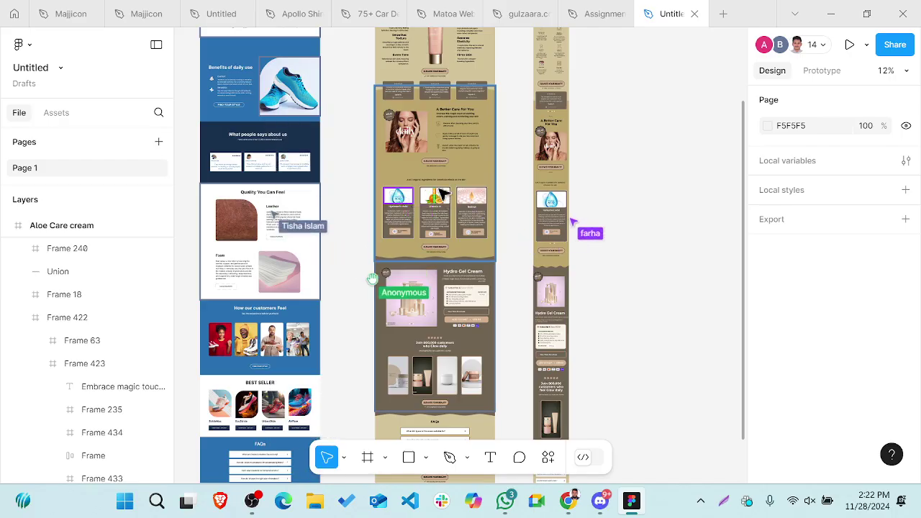
{"action": "scroll", "coordinate": [396, 229], "scroll_direction": "down", "scroll_amount": 3}
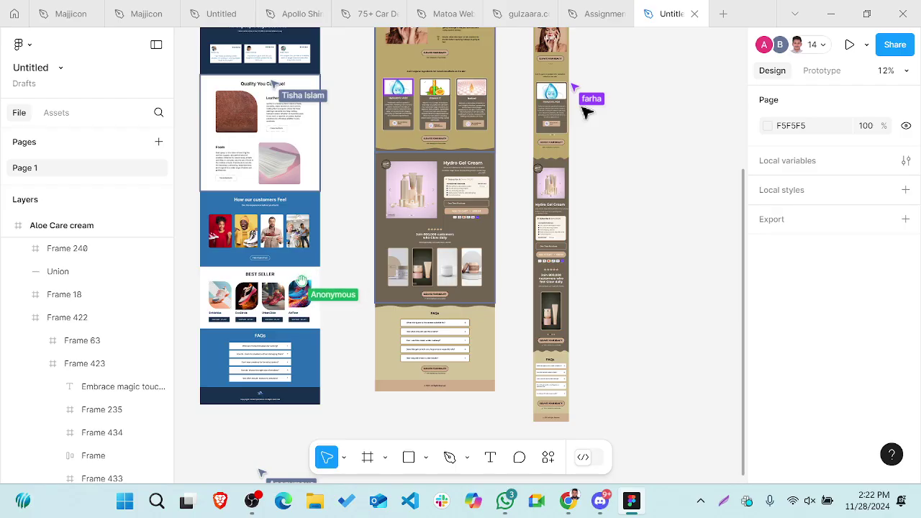
{"action": "scroll", "coordinate": [498, 158], "scroll_direction": "up", "scroll_amount": 2}
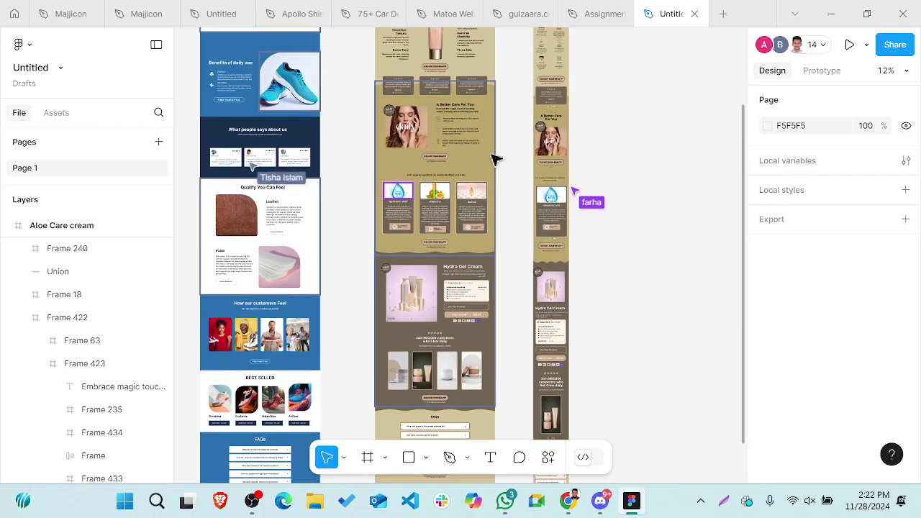
{"action": "scroll", "coordinate": [495, 159], "scroll_direction": "up", "scroll_amount": 4}
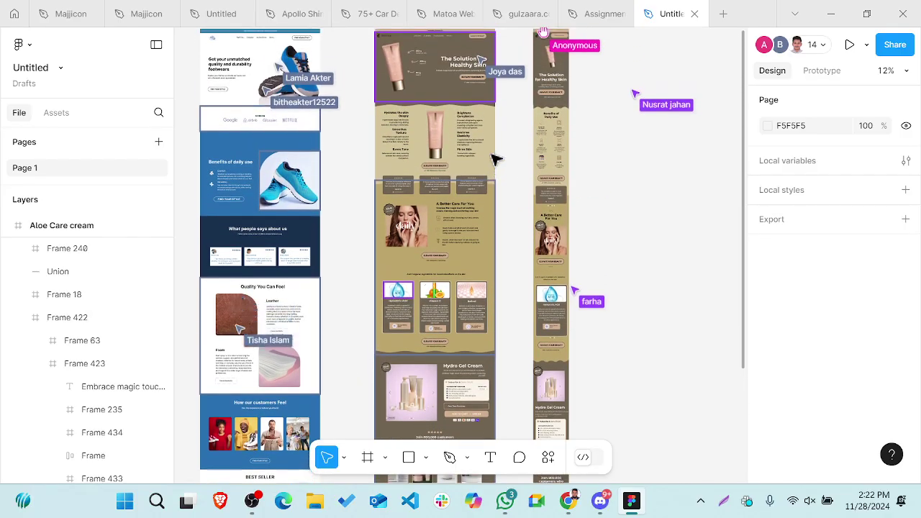
- Review the Sport Shoe page and both Aloe Care pages from hero to footer and back to the top
{"action": "scroll", "coordinate": [495, 158], "scroll_direction": "down", "scroll_amount": 3}
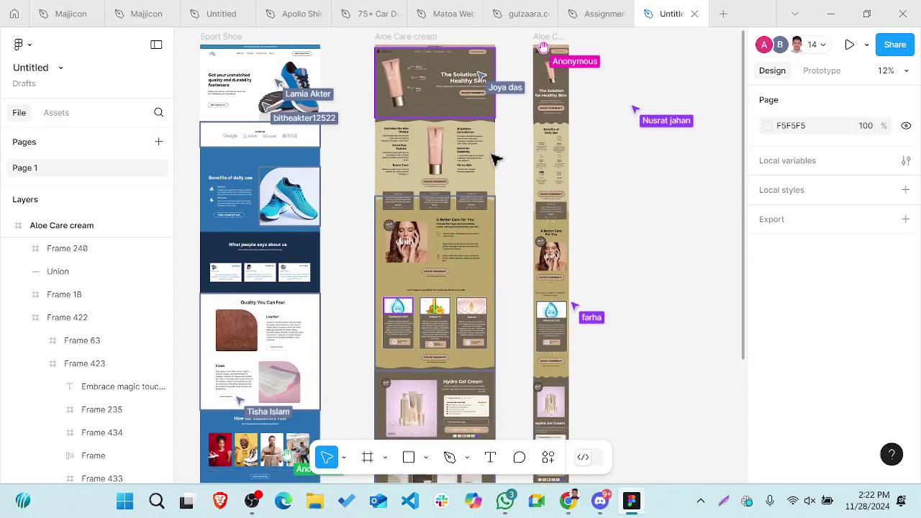
{"action": "scroll", "coordinate": [495, 158], "scroll_direction": "down", "scroll_amount": 2}
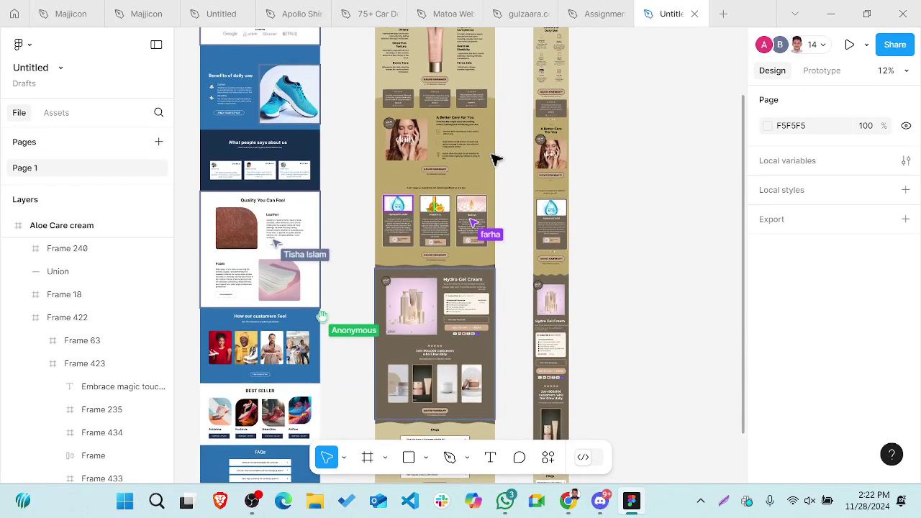
{"action": "scroll", "coordinate": [495, 158], "scroll_direction": "down", "scroll_amount": 3}
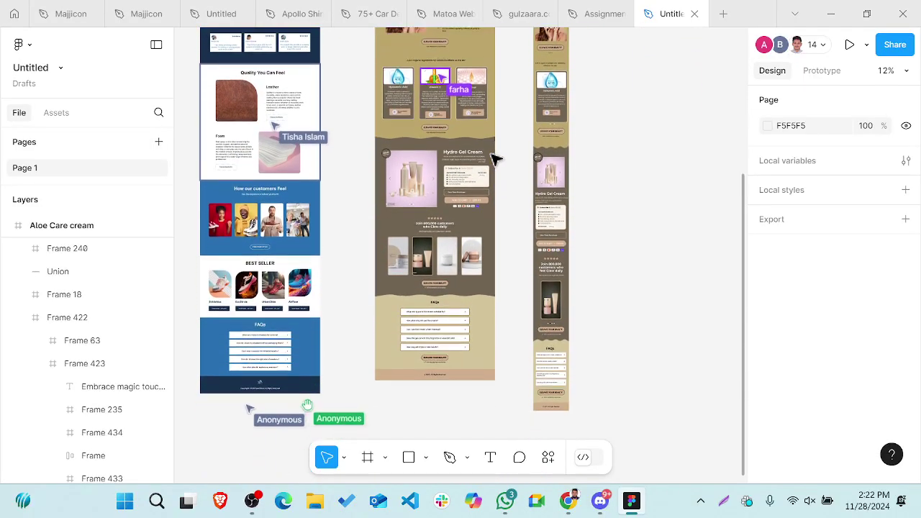
{"action": "scroll", "coordinate": [441, 217], "scroll_direction": "up", "scroll_amount": 3}
{"action": "scroll", "coordinate": [438, 216], "scroll_direction": "down", "scroll_amount": 4}
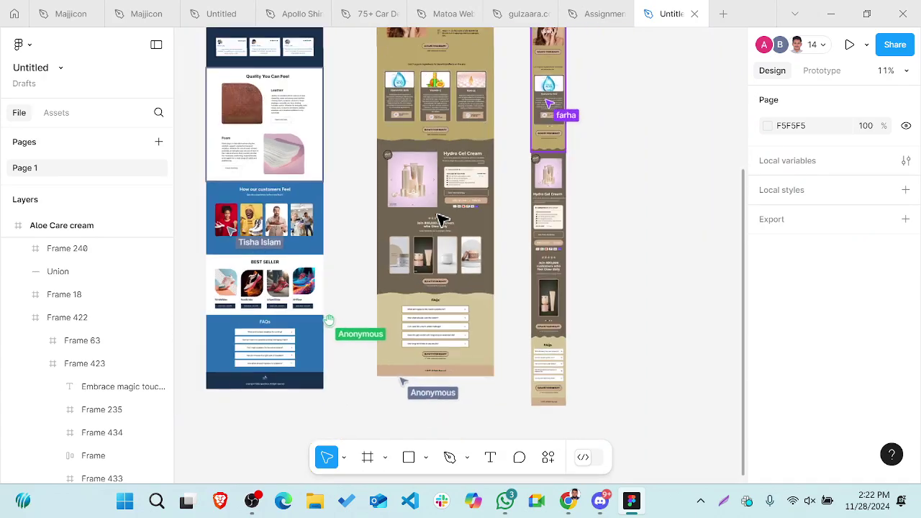
{"action": "scroll", "coordinate": [438, 324], "scroll_direction": "up", "scroll_amount": 7}
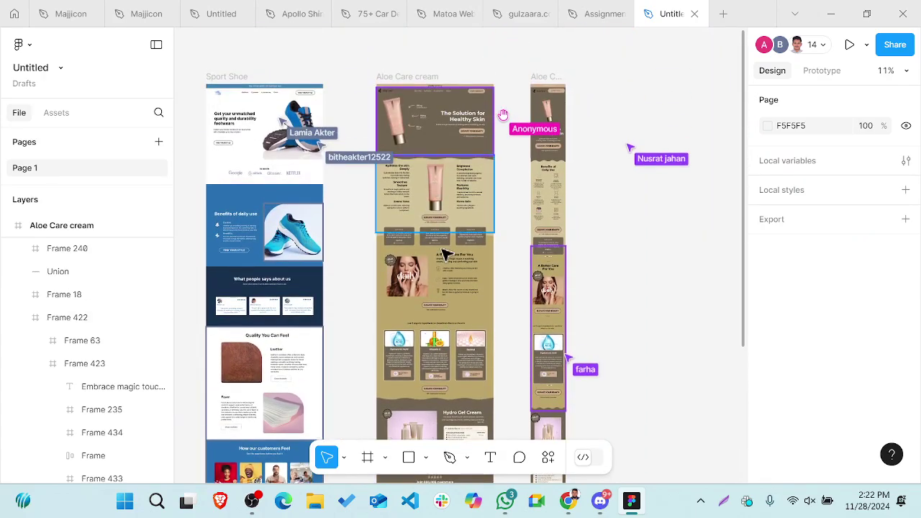
{"action": "scroll", "coordinate": [444, 259], "scroll_direction": "down", "scroll_amount": 3}
{"action": "scroll", "coordinate": [446, 262], "scroll_direction": "down", "scroll_amount": 3}
{"action": "scroll", "coordinate": [446, 262], "scroll_direction": "up", "scroll_amount": 7}
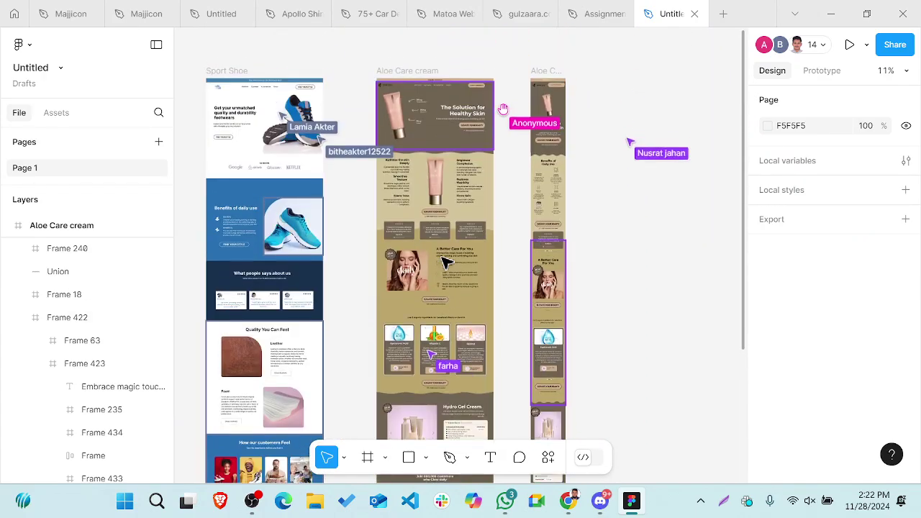
- Select the group of three testimonial cards on the desktop Aloe Care page and inspect it more closely
{"action": "left_click", "coordinate": [464, 263]}
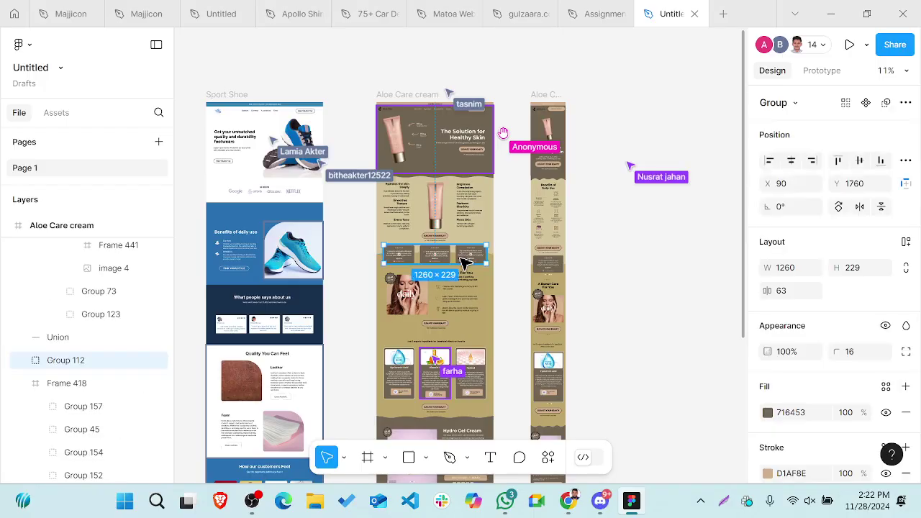
{"action": "scroll", "coordinate": [464, 262], "scroll_direction": "down", "scroll_amount": 5}
{"action": "scroll", "coordinate": [464, 262], "scroll_direction": "up", "scroll_amount": 4}
{"action": "scroll", "coordinate": [464, 262], "scroll_direction": "up", "scroll_amount": 5}
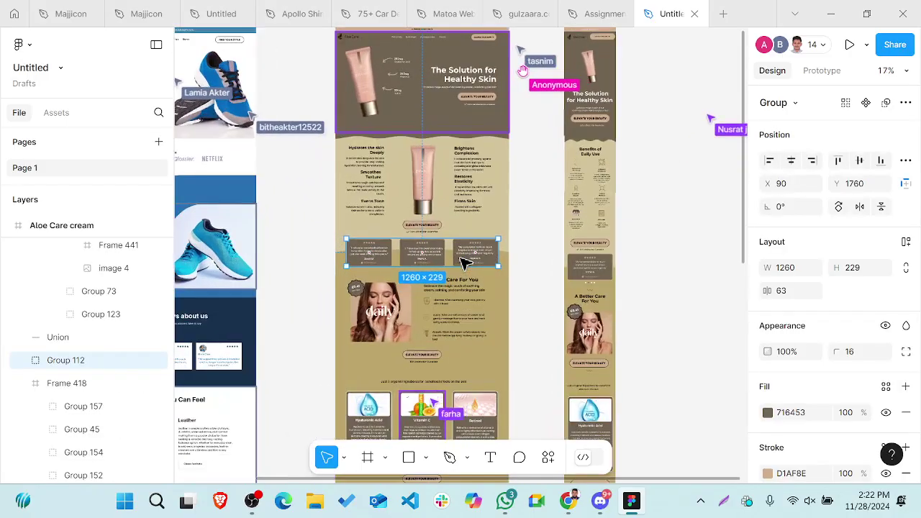
- Compare the desktop and mobile Aloe Care layouts from the testimonial cards through the "Join 800,000 customers" section and back
{"action": "scroll", "coordinate": [444, 269], "scroll_direction": "down", "scroll_amount": 5}
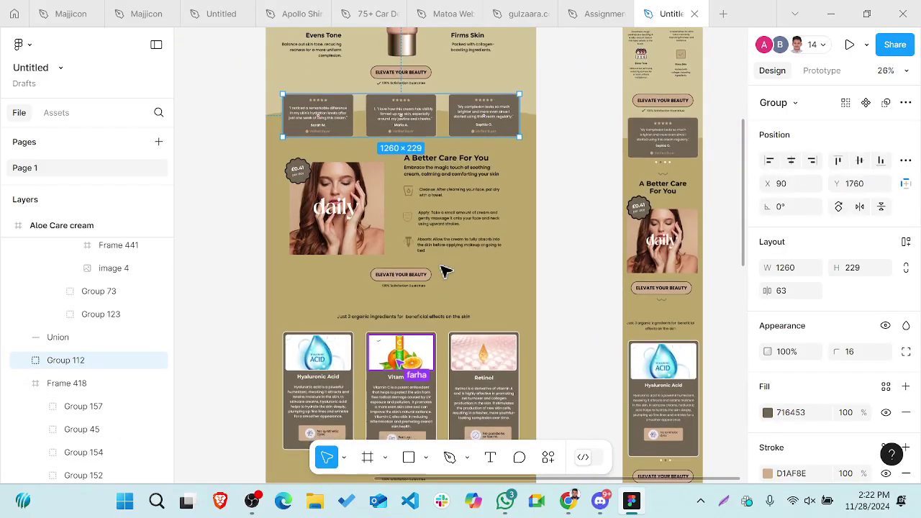
{"action": "scroll", "coordinate": [444, 270], "scroll_direction": "down", "scroll_amount": 5}
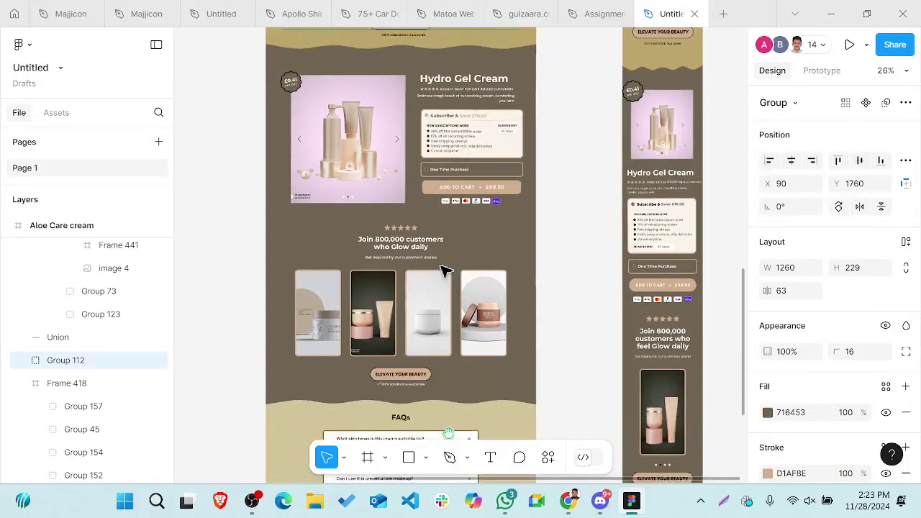
{"action": "scroll", "coordinate": [445, 270], "scroll_direction": "up", "scroll_amount": 10}
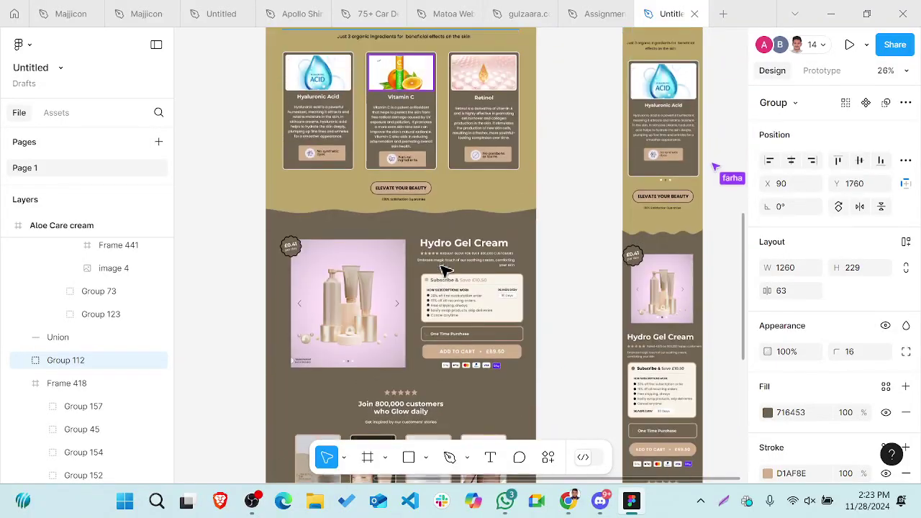
{"action": "scroll", "coordinate": [444, 270], "scroll_direction": "up", "scroll_amount": 1}
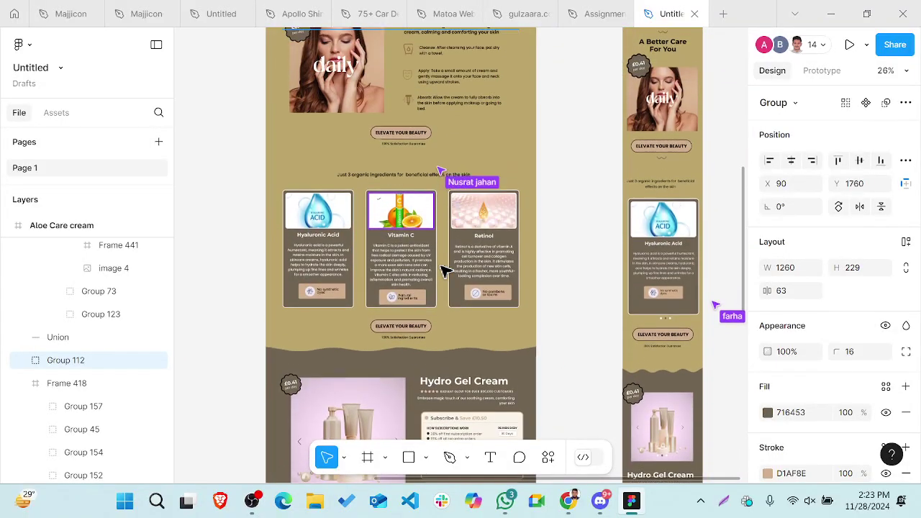
{"action": "scroll", "coordinate": [405, 240], "scroll_direction": "up", "scroll_amount": 3}
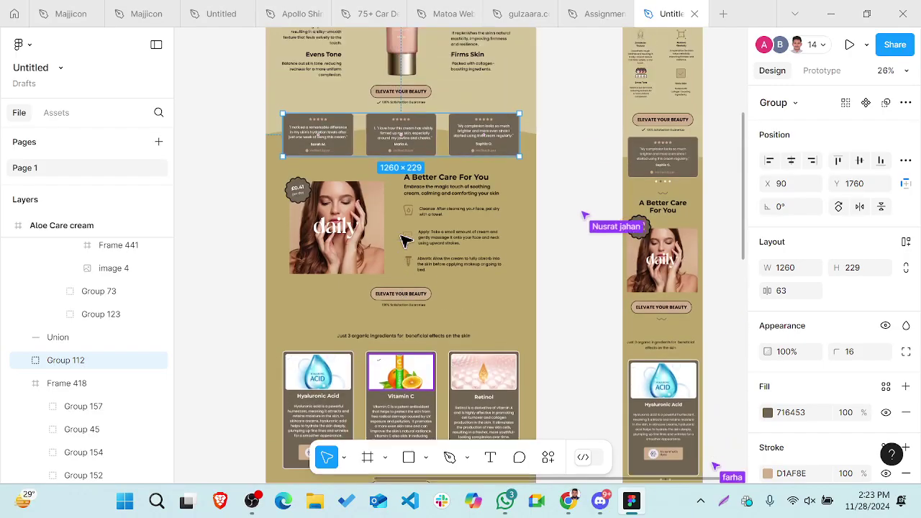
- Review the "A Better Care For You", ingredient card and Hydro Gel Cream sections across the desktop and mobile Aloe Care pages
{"action": "scroll", "coordinate": [404, 239], "scroll_direction": "up", "scroll_amount": 2}
{"action": "scroll", "coordinate": [404, 240], "scroll_direction": "down", "scroll_amount": 2}
{"action": "scroll", "coordinate": [404, 240], "scroll_direction": "down", "scroll_amount": 3}
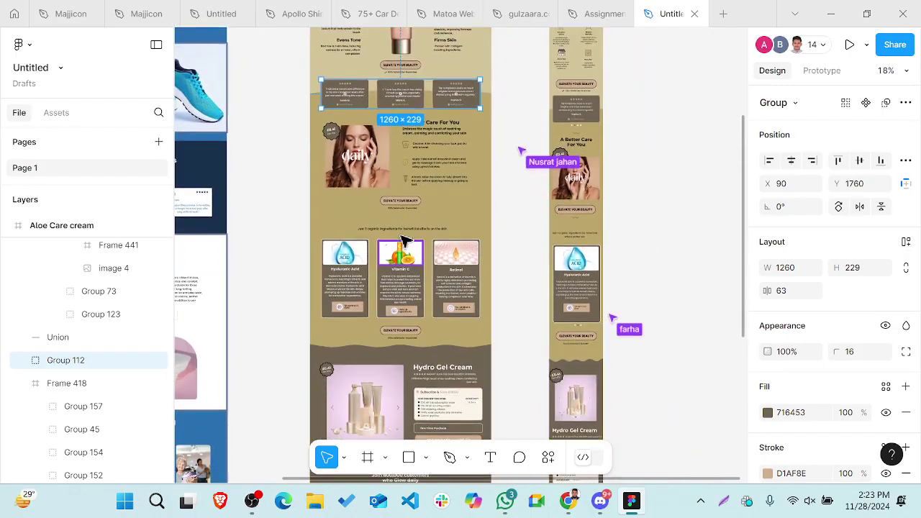
{"action": "scroll", "coordinate": [406, 242], "scroll_direction": "down", "scroll_amount": 2}
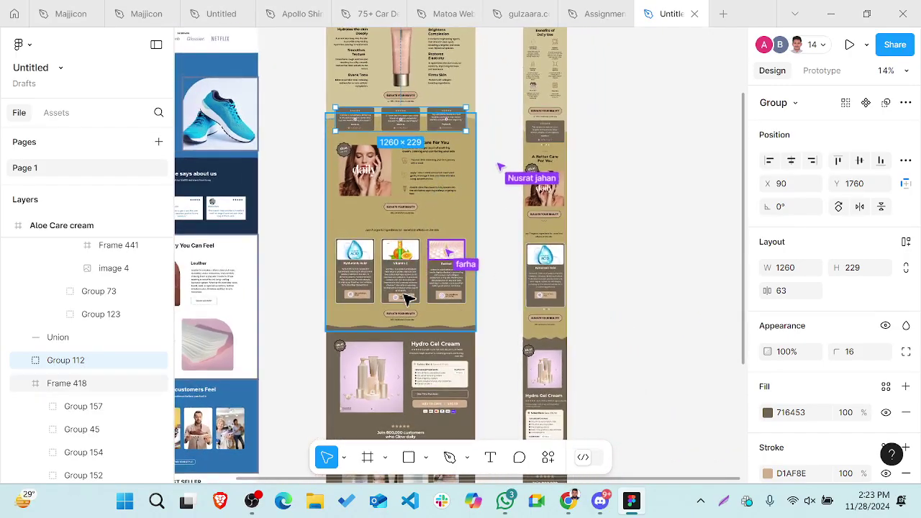
{"action": "scroll", "coordinate": [407, 366], "scroll_direction": "up", "scroll_amount": 1}
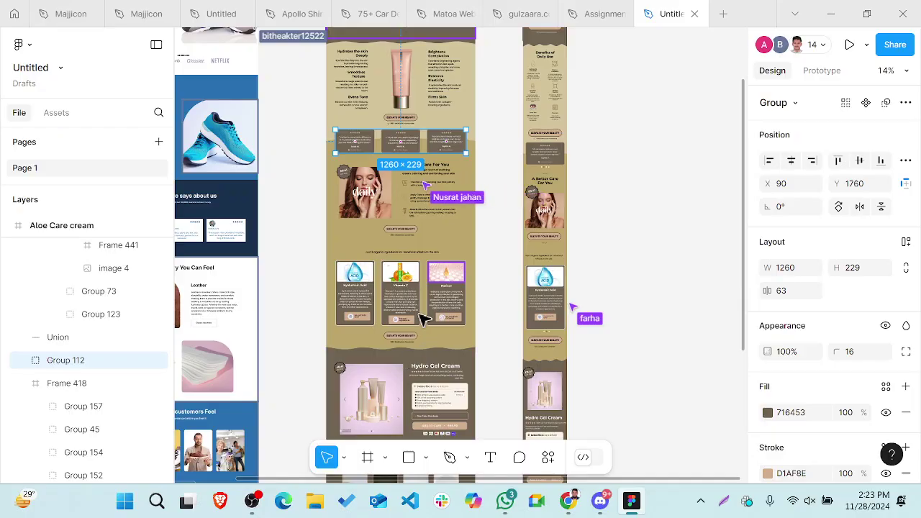
{"action": "scroll", "coordinate": [462, 305], "scroll_direction": "down", "scroll_amount": 5}
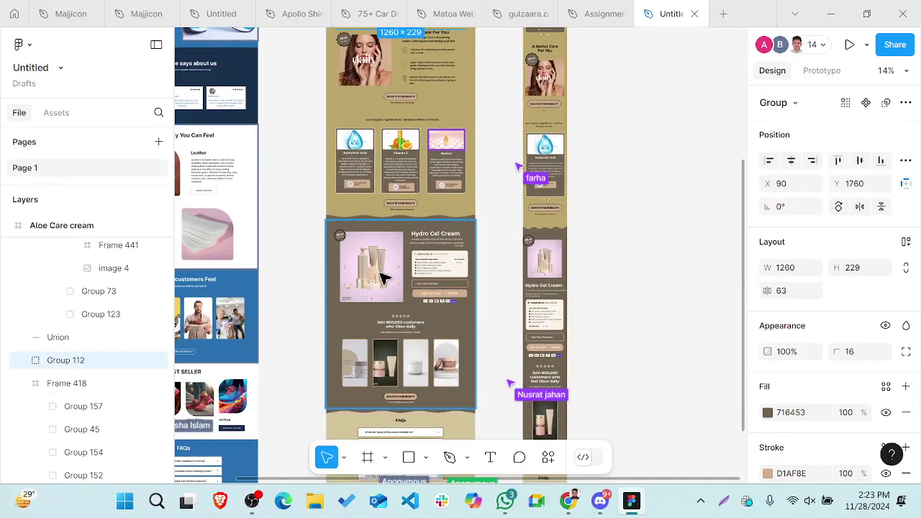
- Examine the purchase options, Add to Cart button and payment icons in the desktop Hydro Gel Cream section up close
{"action": "scroll", "coordinate": [382, 277], "scroll_direction": "down", "scroll_amount": 1}
{"action": "scroll", "coordinate": [382, 277], "scroll_direction": "up", "scroll_amount": 4}
{"action": "scroll", "coordinate": [382, 277], "scroll_direction": "up", "scroll_amount": 2}
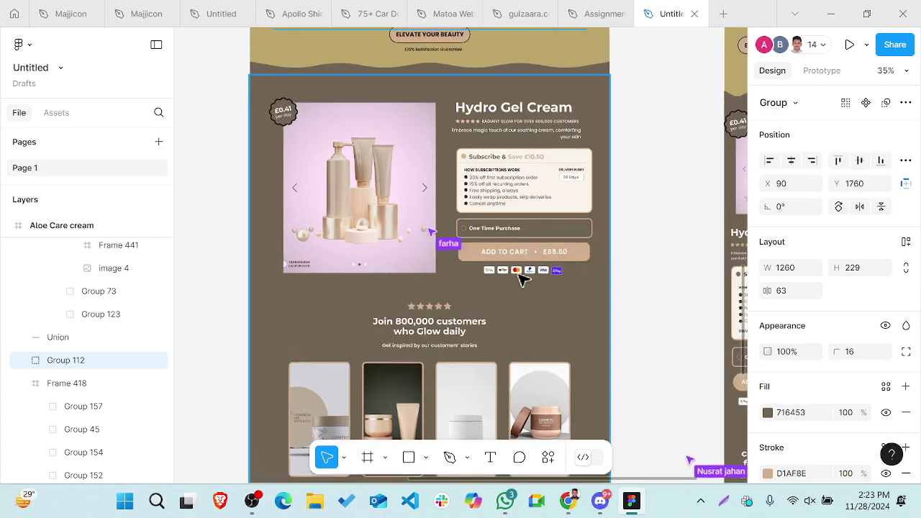
{"action": "scroll", "coordinate": [524, 279], "scroll_direction": "up", "scroll_amount": 4}
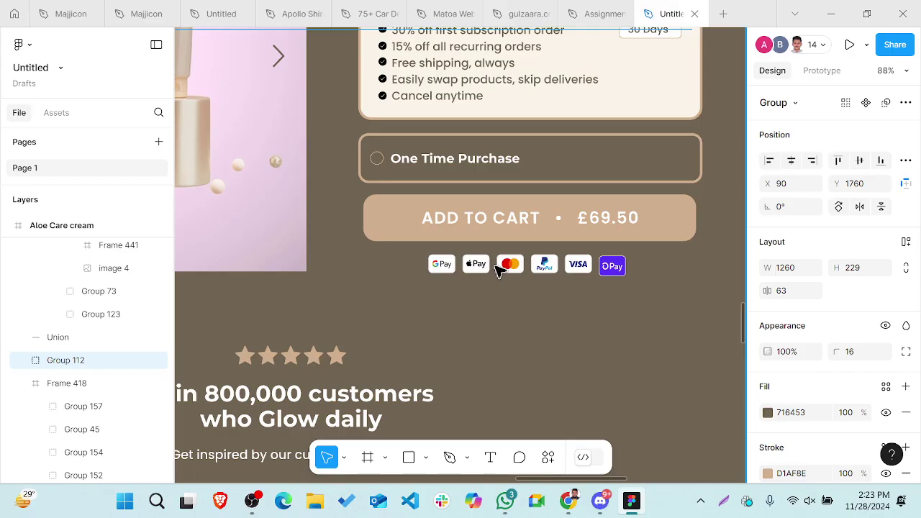
{"action": "scroll", "coordinate": [501, 270], "scroll_direction": "down", "scroll_amount": 5}
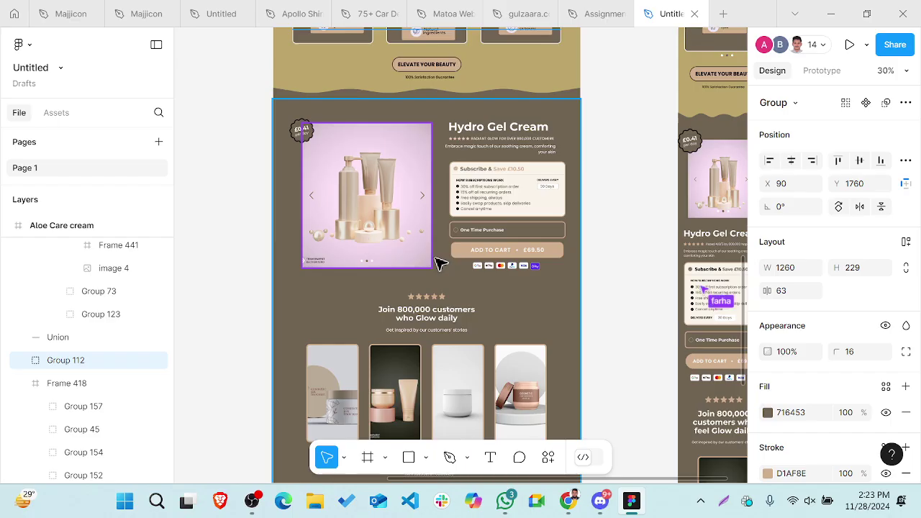
{"action": "left_click", "coordinate": [252, 500]}
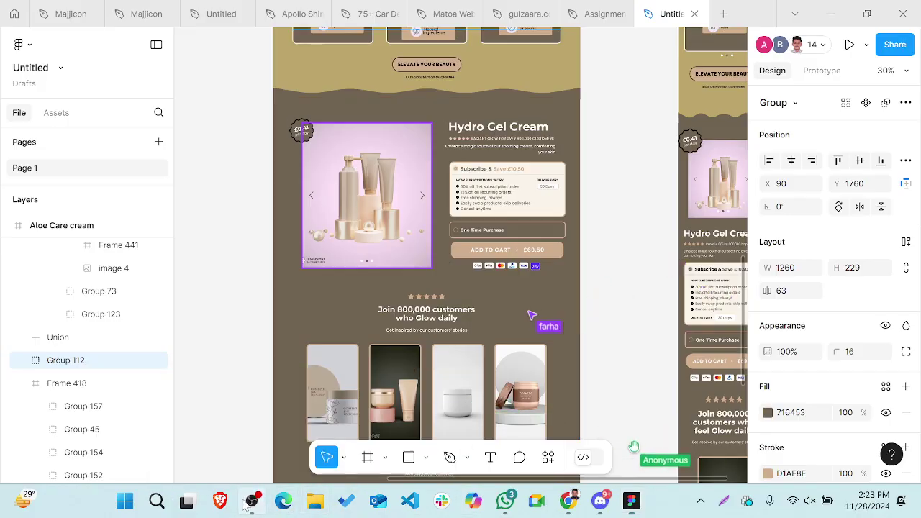